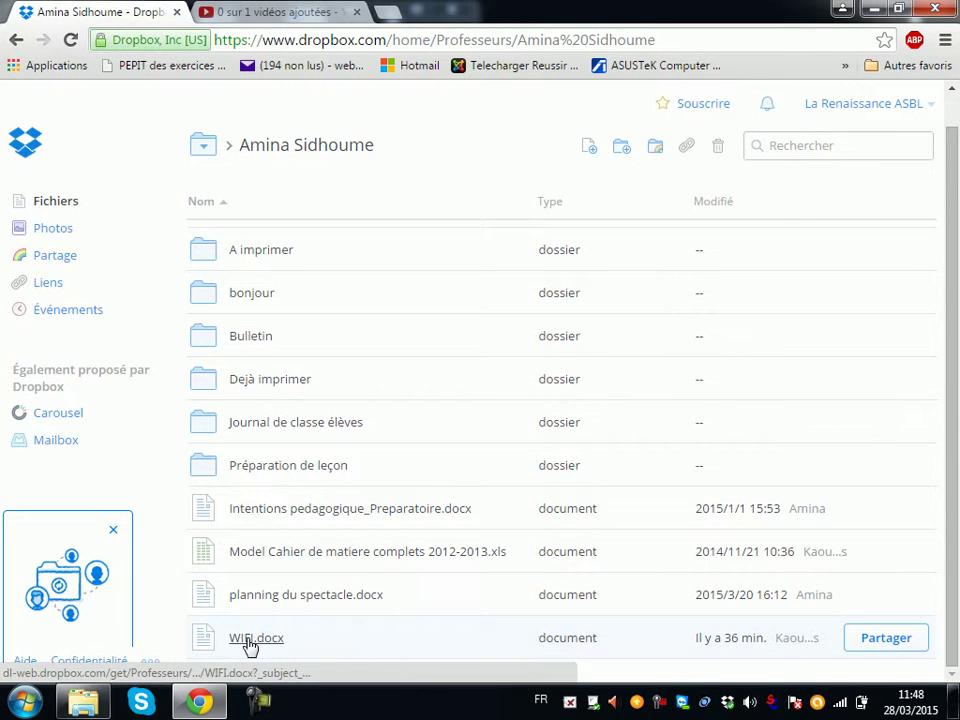
Step: Preview WIFI.docx in the teacher's shared Dropbox folder, then download it
left_click(250, 640)
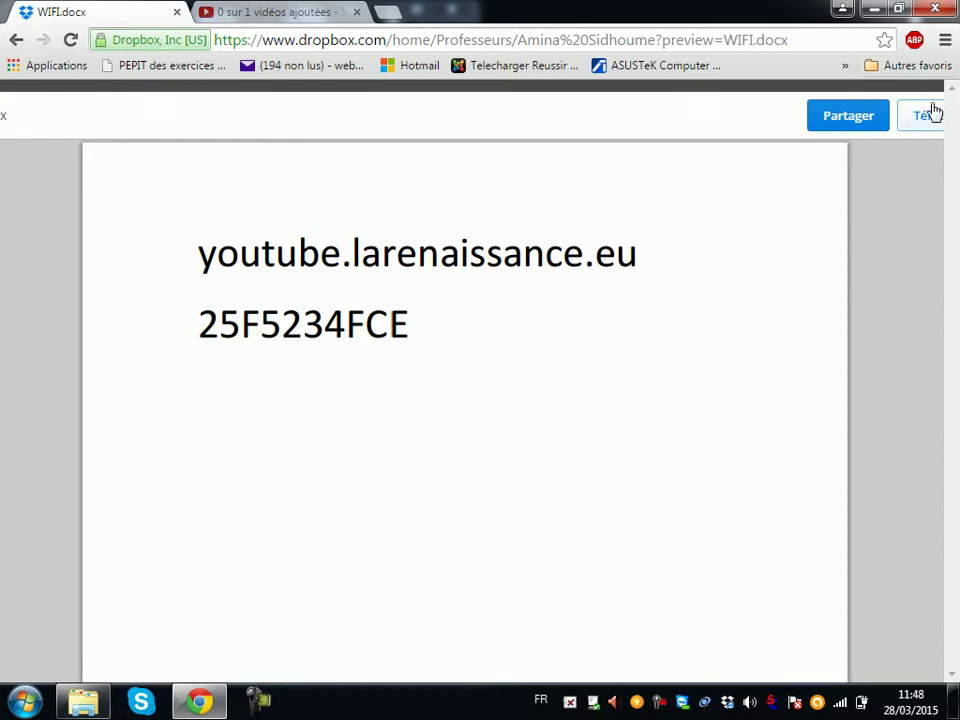
left_click(18, 42)
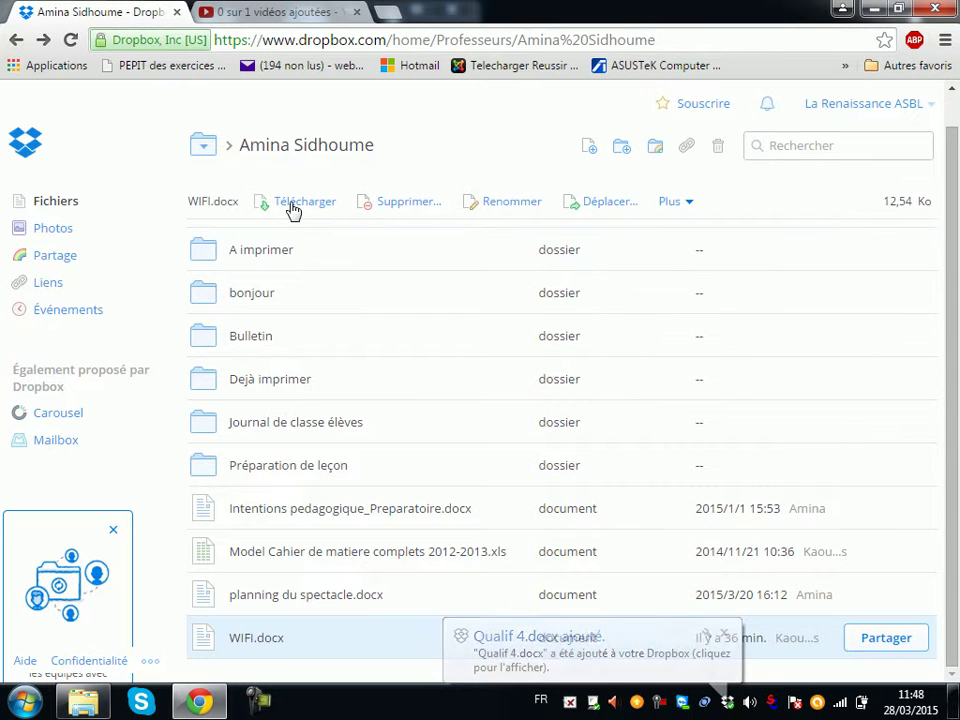
right_click(366, 646)
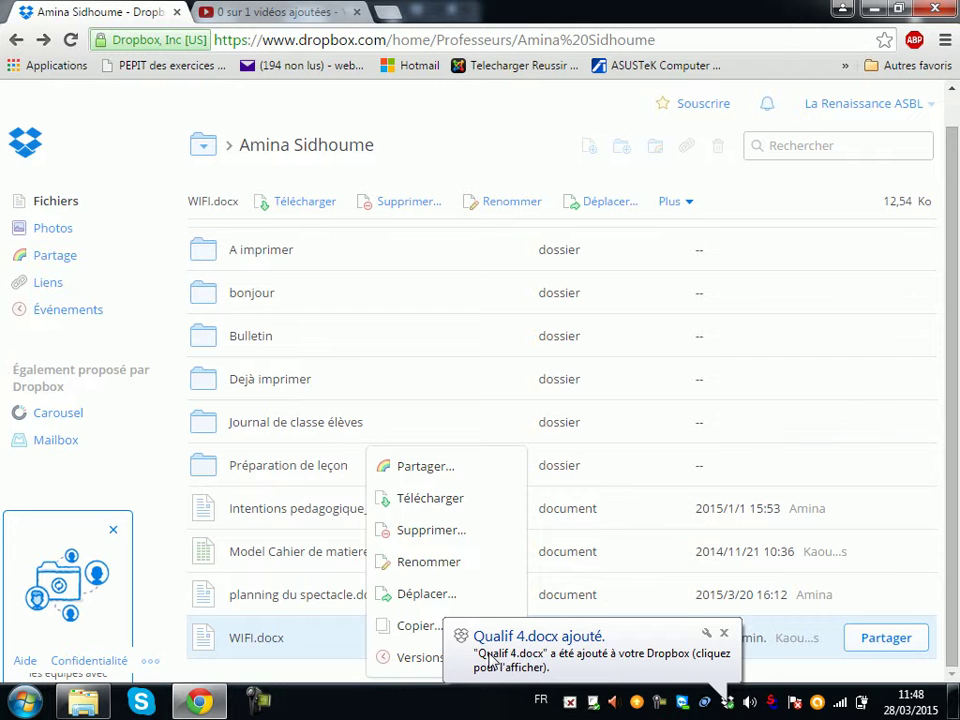
right_click(320, 645)
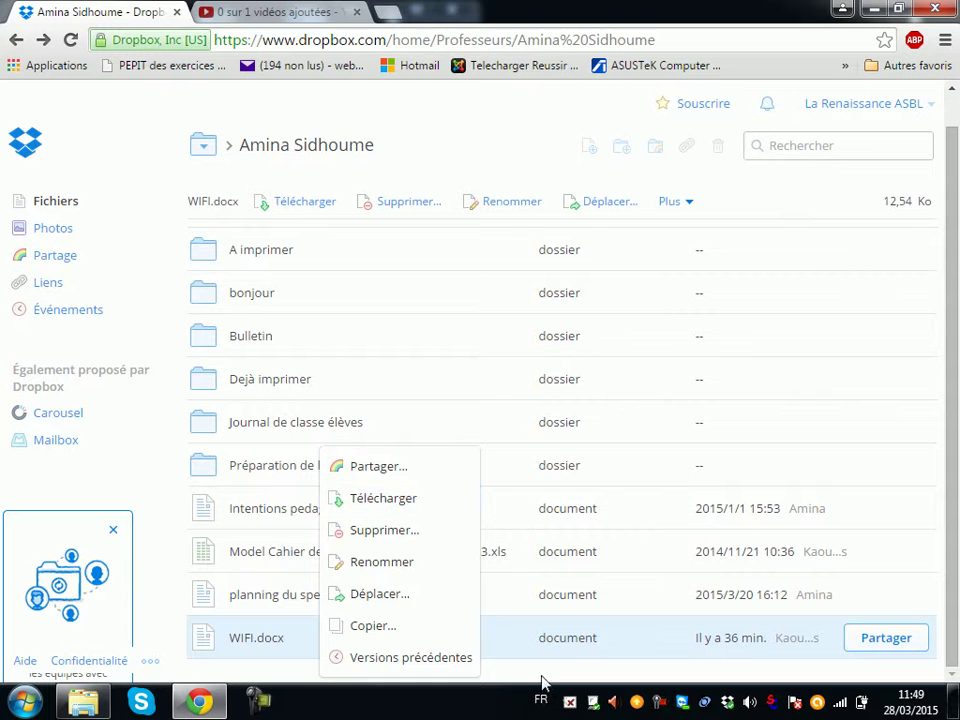
left_click(513, 642)
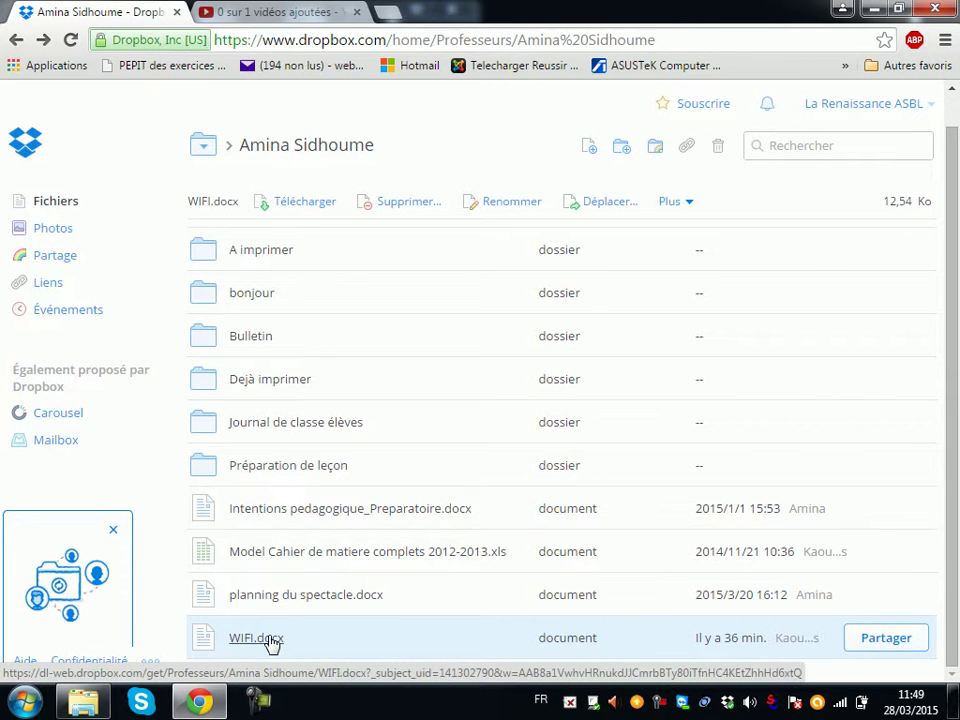
left_click(298, 202)
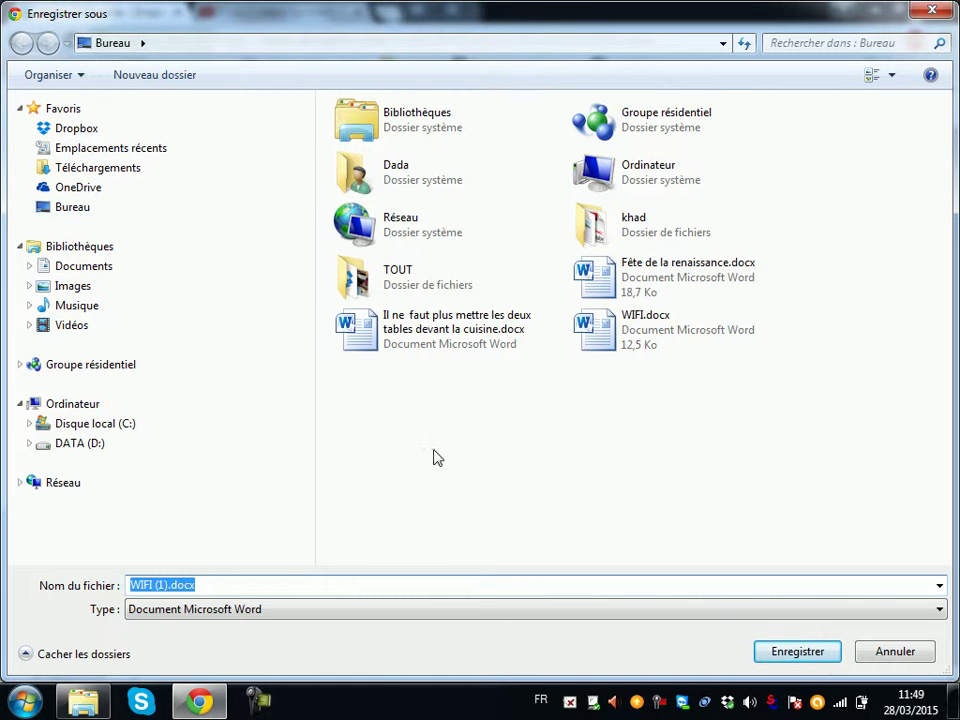
Step: Save the download to the Desktop as WIFI.docx, replacing the older copy, and show the desktop
left_click(167, 588)
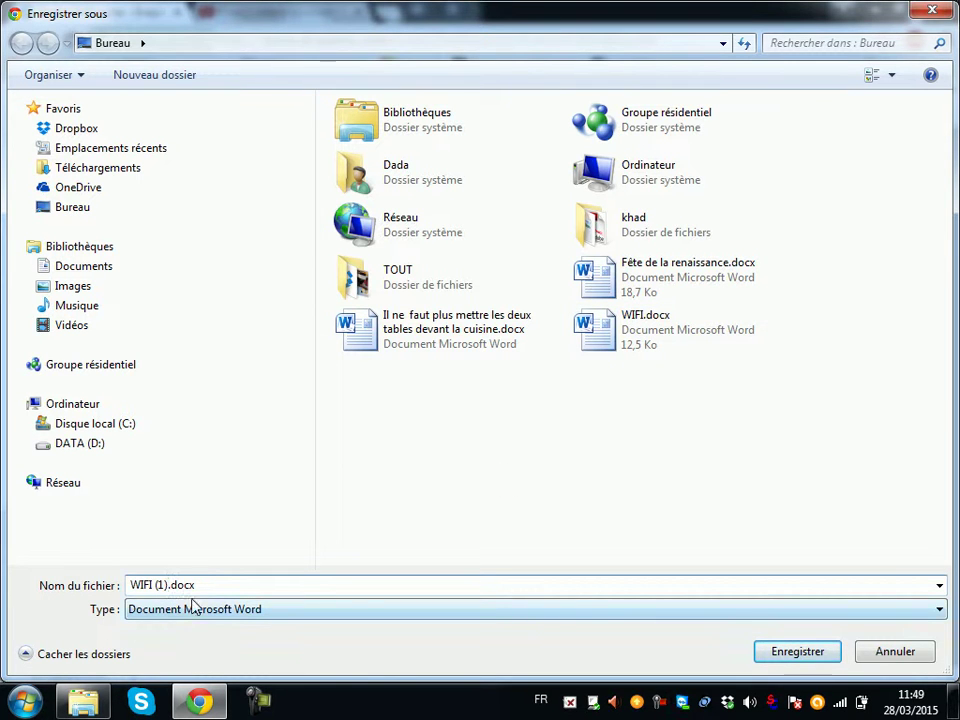
left_click(610, 325)
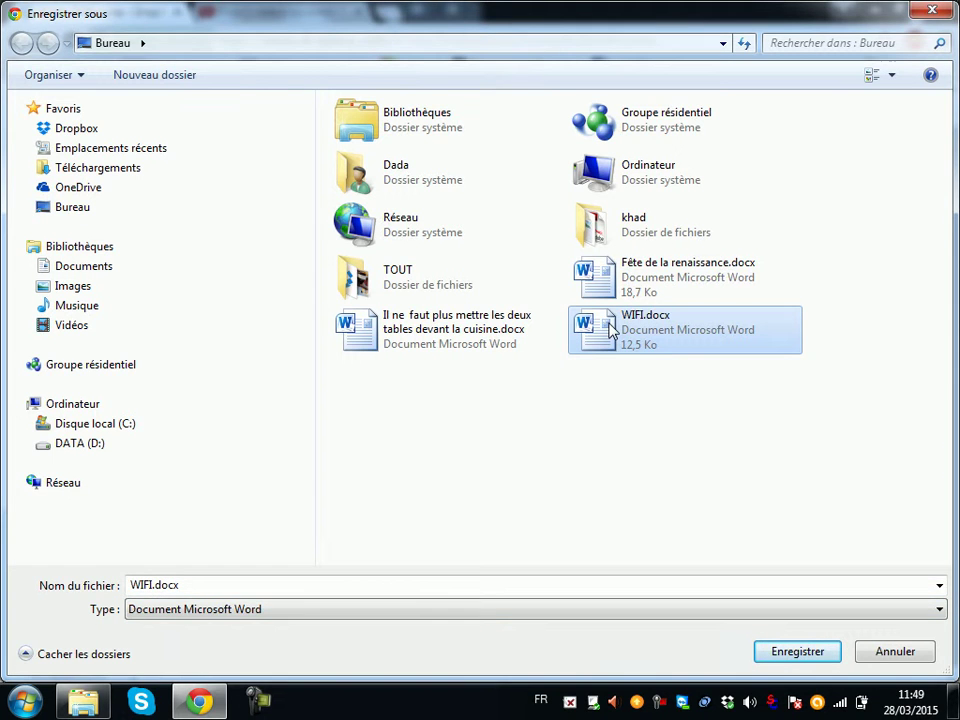
key("Delete")
left_click(566, 430)
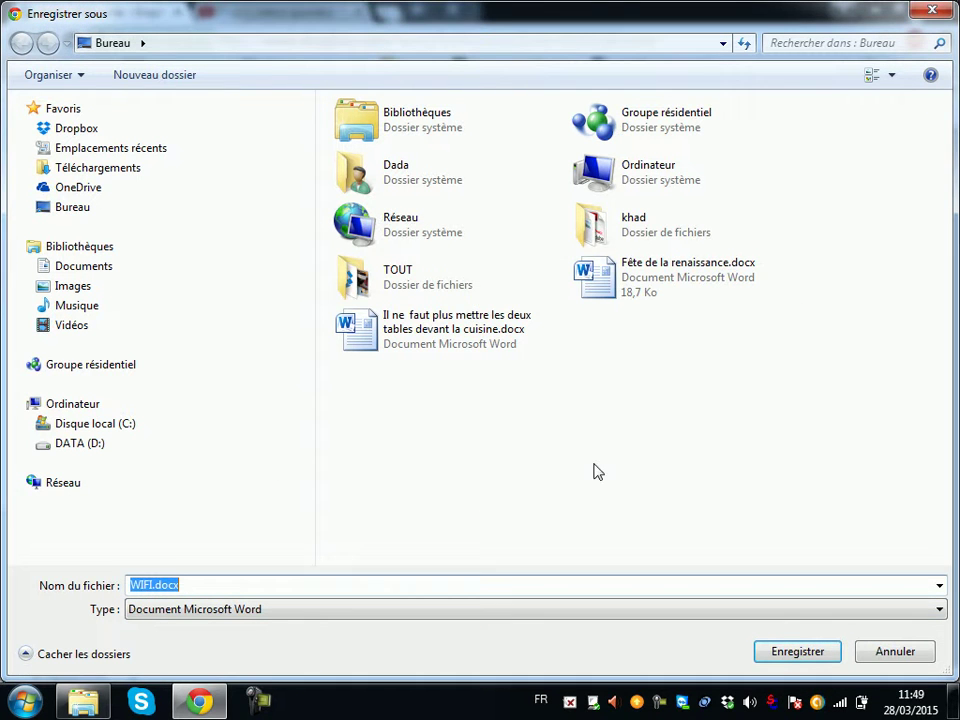
left_click(170, 585)
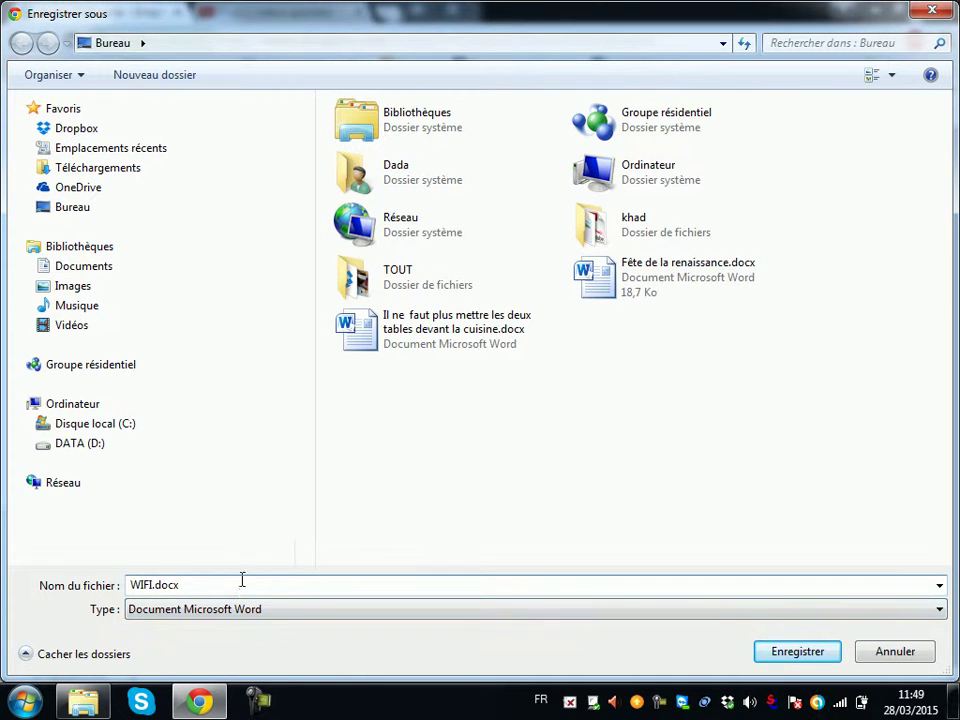
left_click(795, 653)
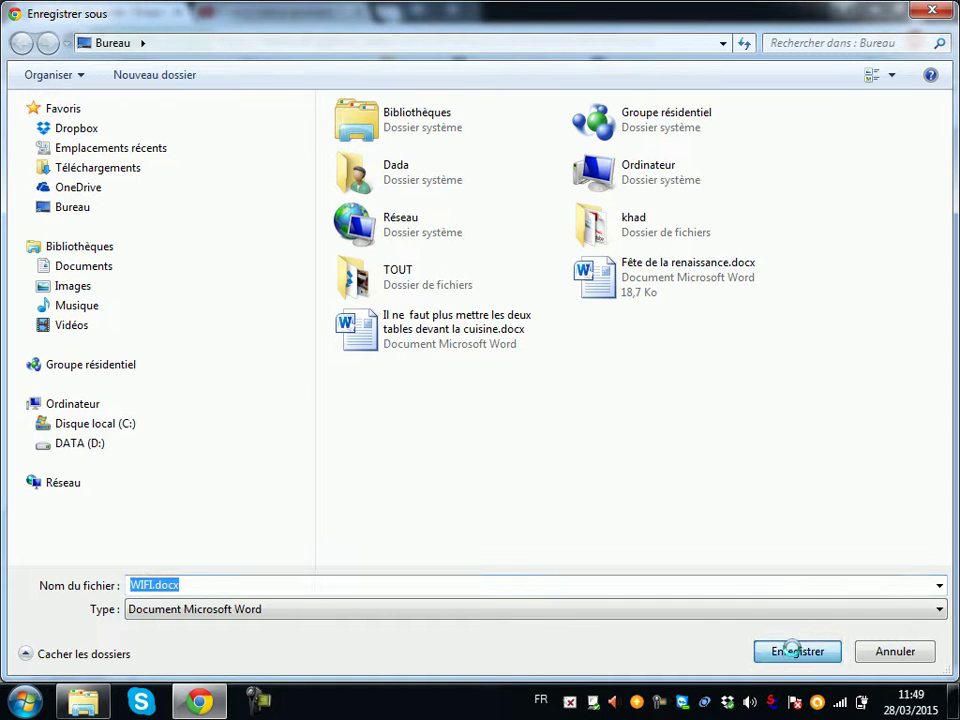
left_click(536, 358)
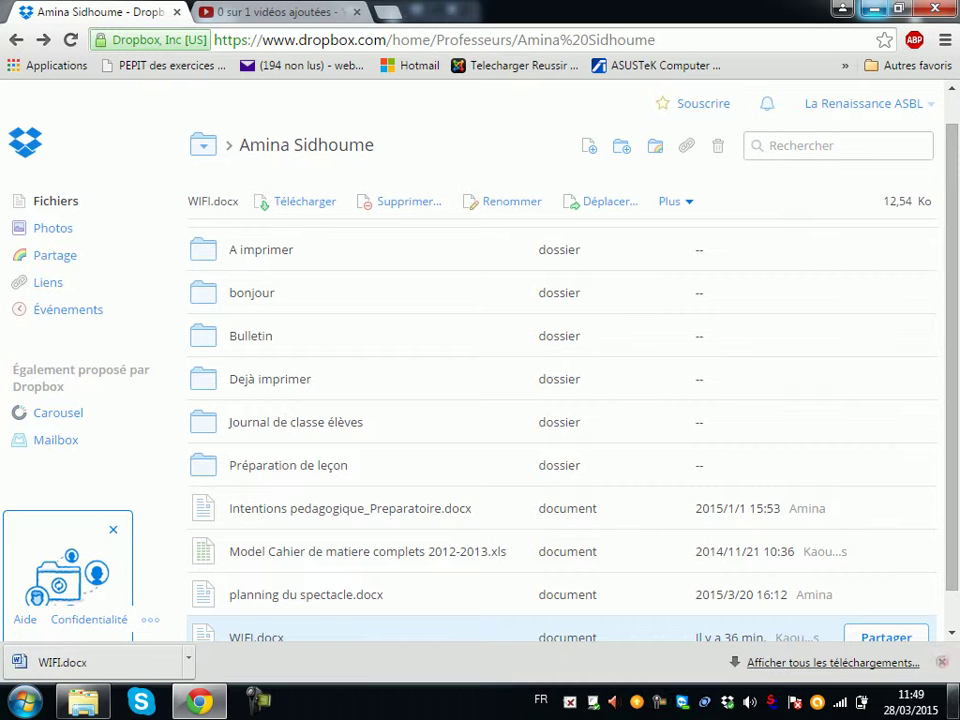
left_click(954, 700)
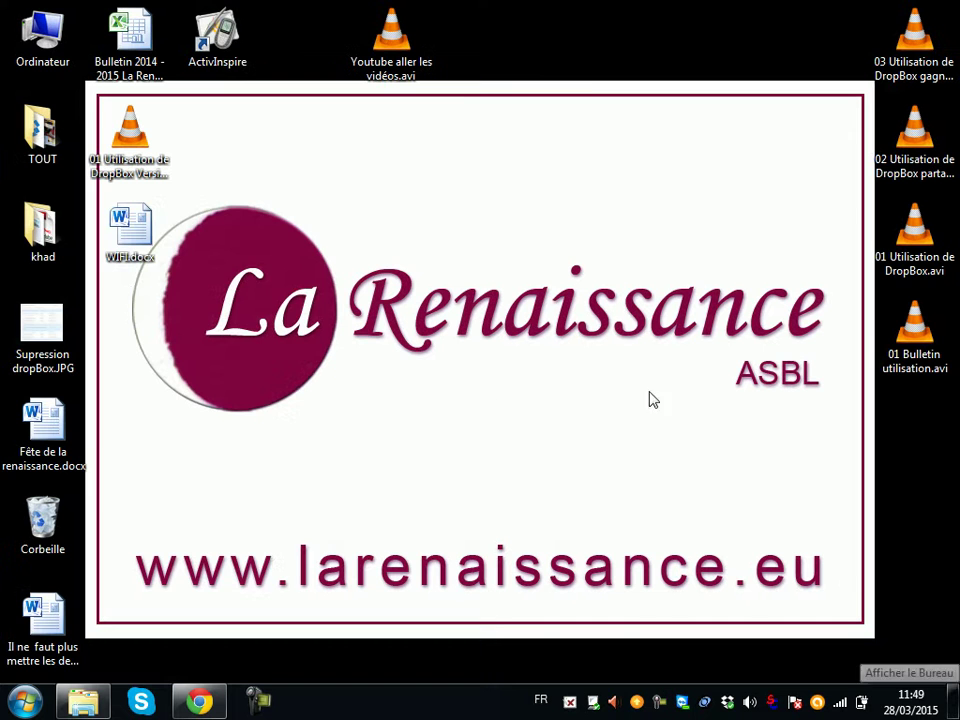
Step: Open the desktop WIFI.docx in Word and enable editing
double_click(134, 233)
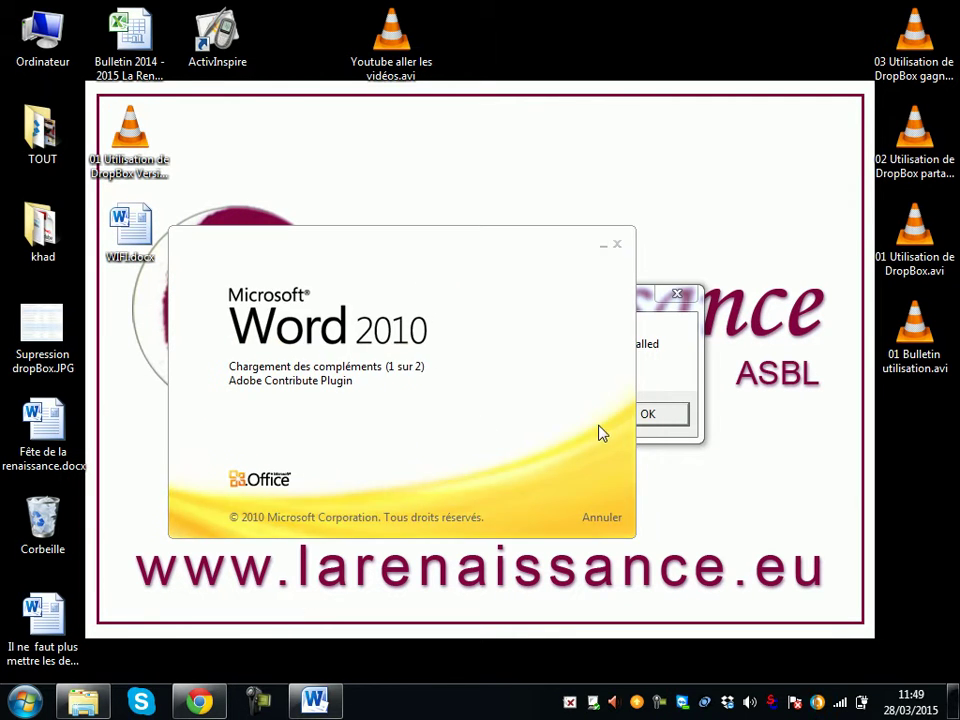
left_click(649, 416)
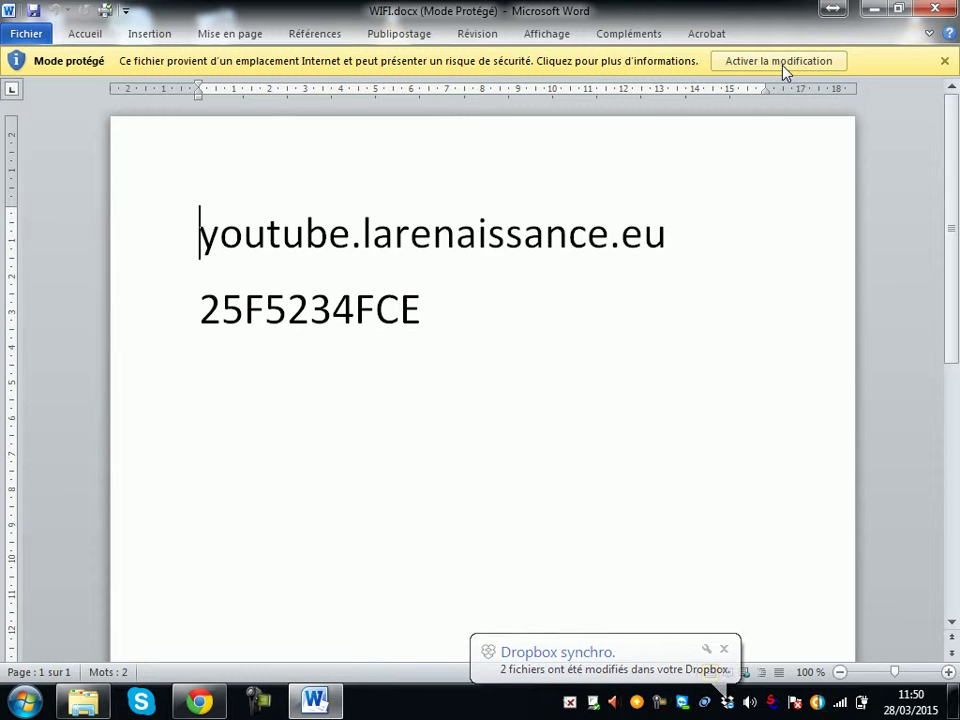
left_click(612, 252)
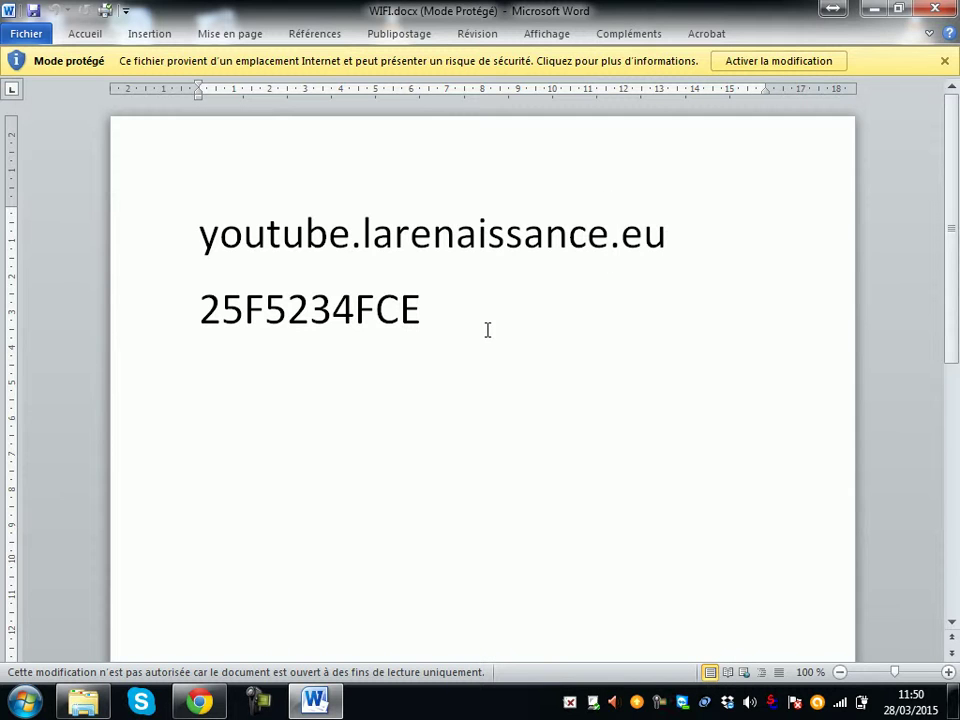
left_click(787, 64)
Step: Add a new line 'Bonjour' below 25F5234FCE, save the document and close Word
left_click(520, 357)
key("Return")
type("Bonjour")
key("ctrl+s")
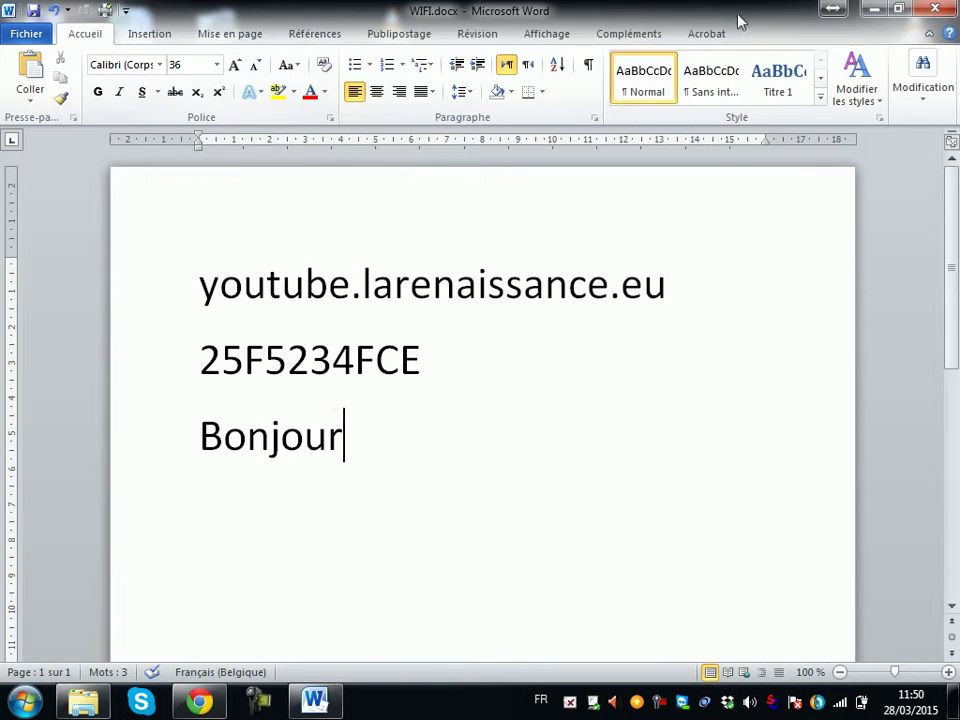
left_click(937, 10)
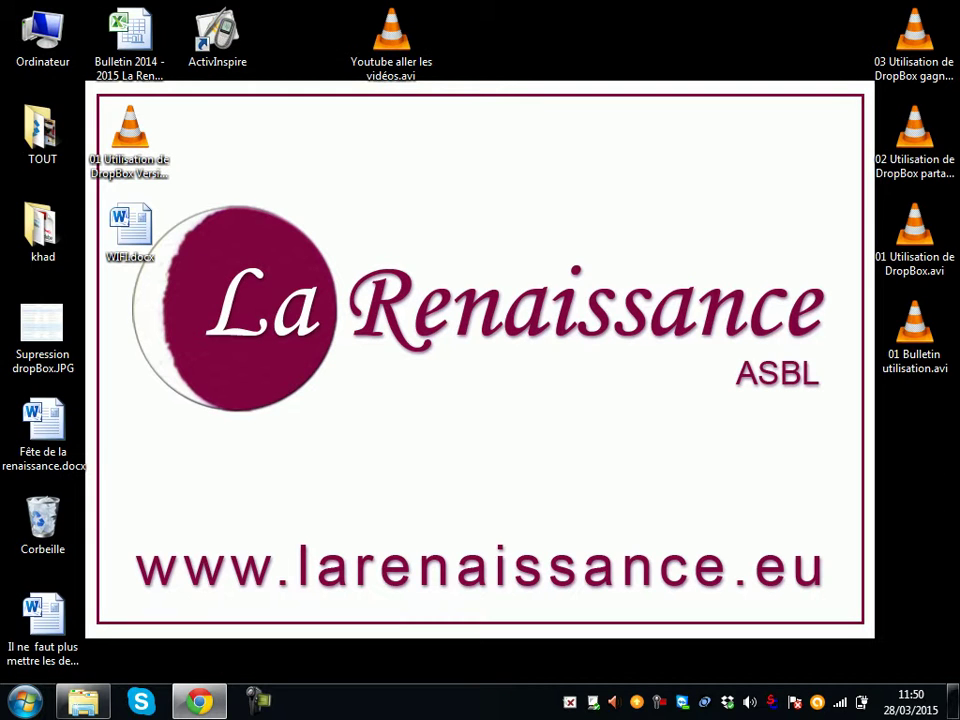
Step: Back in Dropbox, preview the online WIFI.docx to confirm it has only its two original lines
left_click(202, 704)
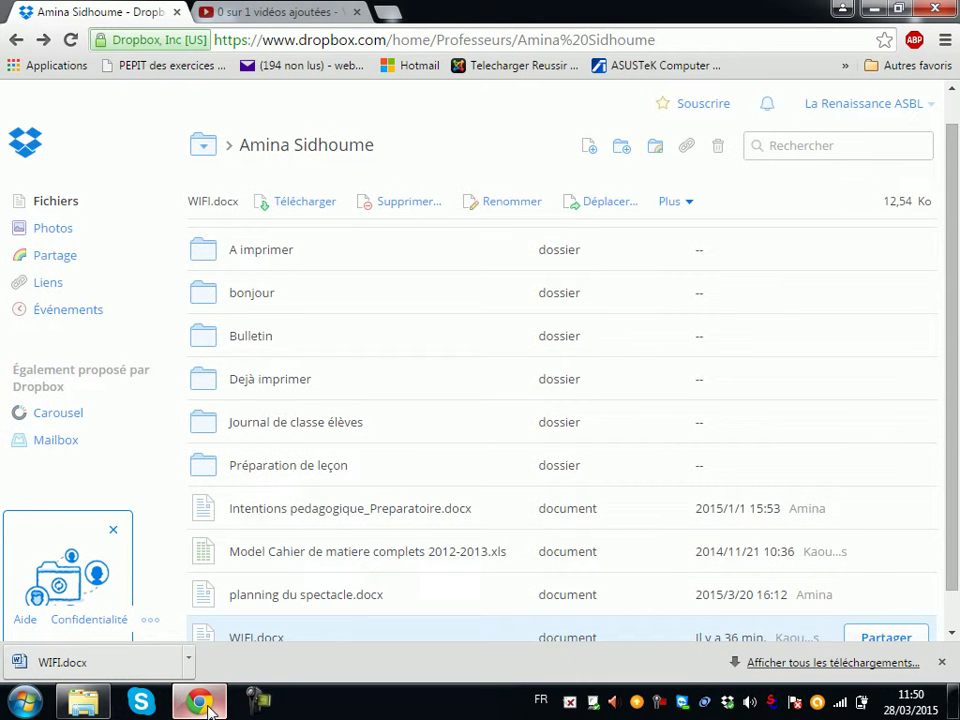
scroll(360, 600, "down", 1)
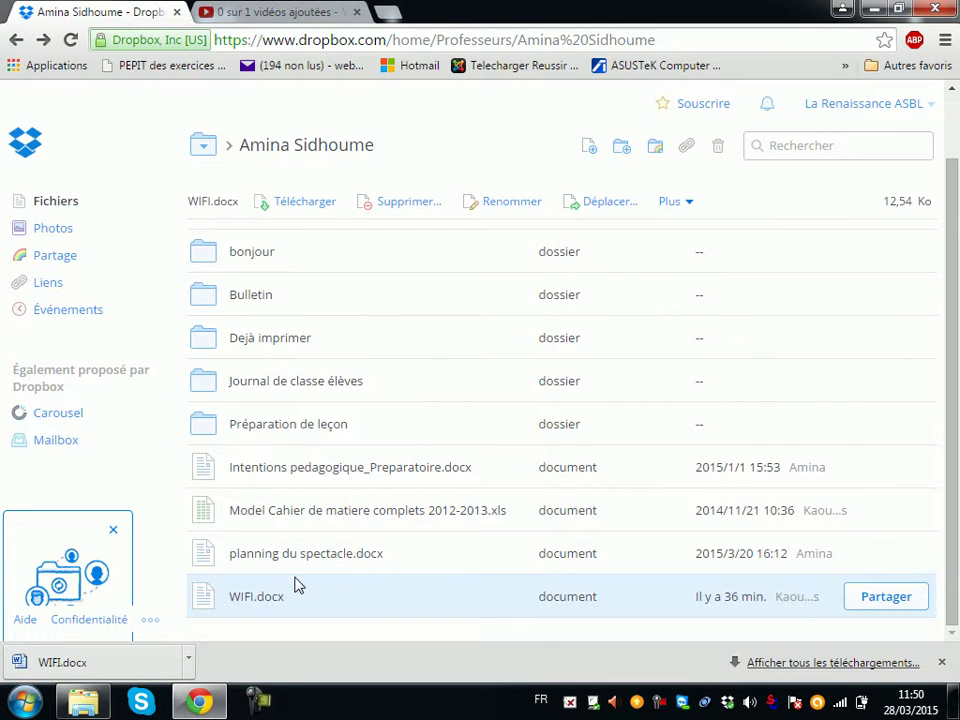
left_click(242, 600)
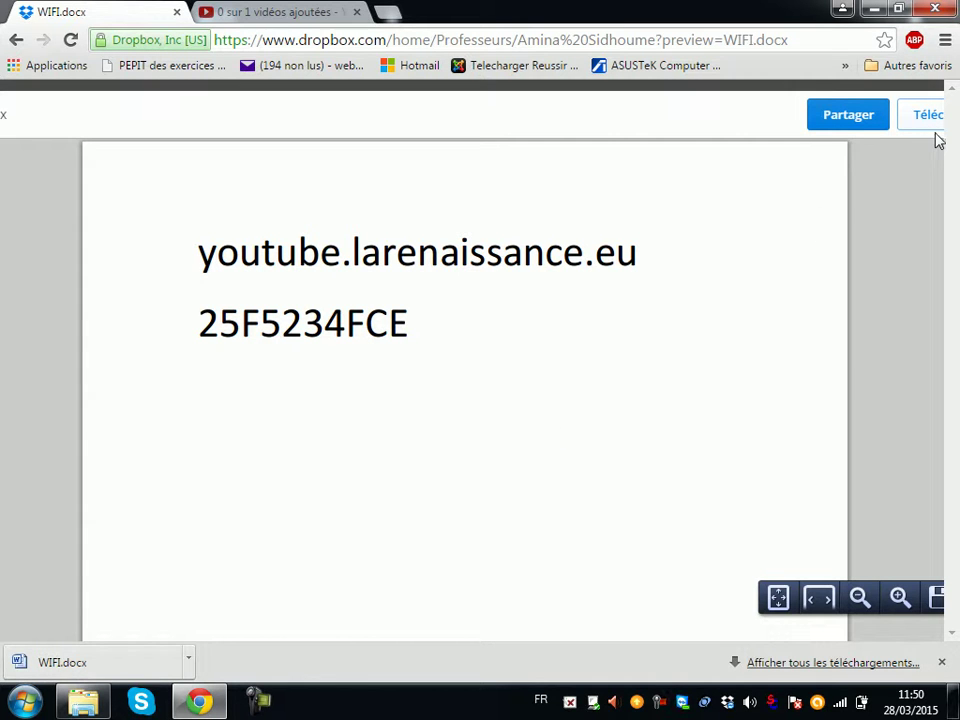
left_click(15, 39)
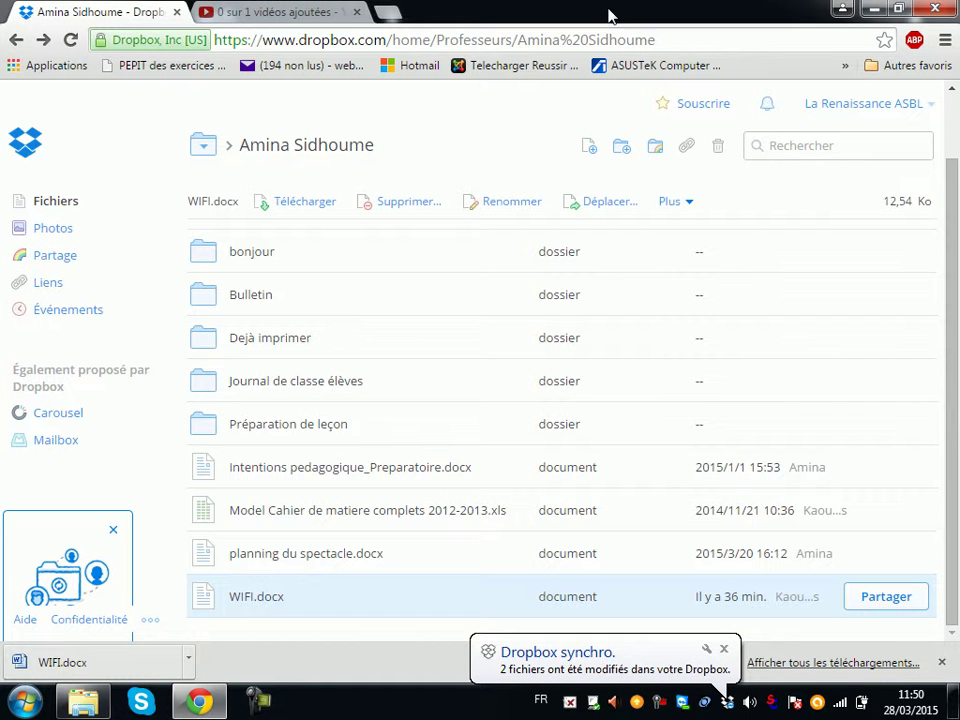
Step: Upload the edited WIFI.docx from the desktop to the shared folder and dismiss the sync notice
left_click(588, 150)
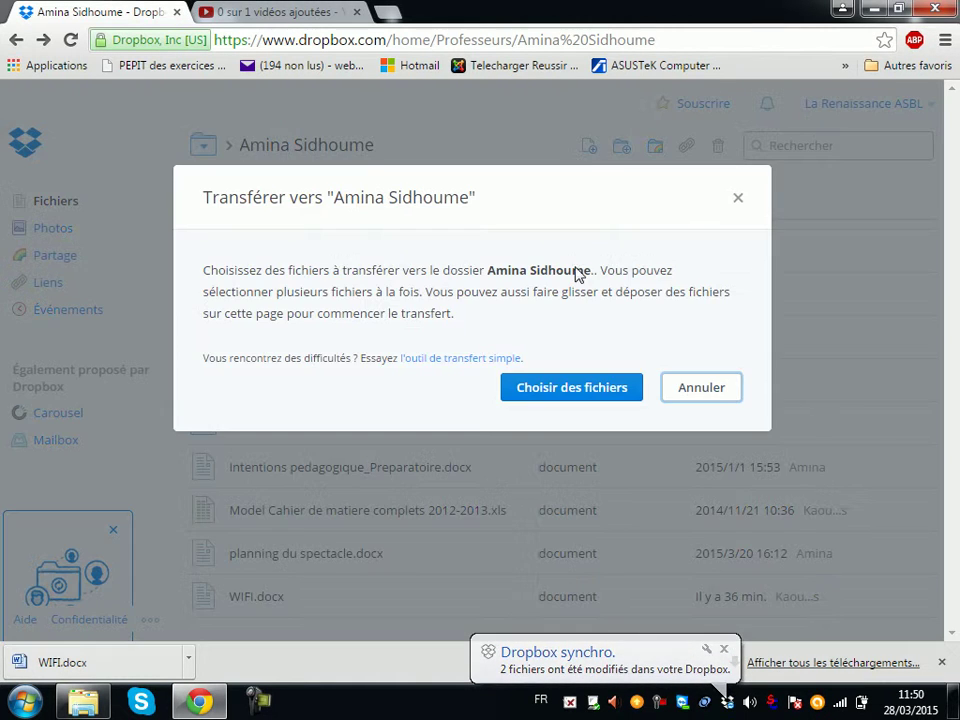
left_click(567, 397)
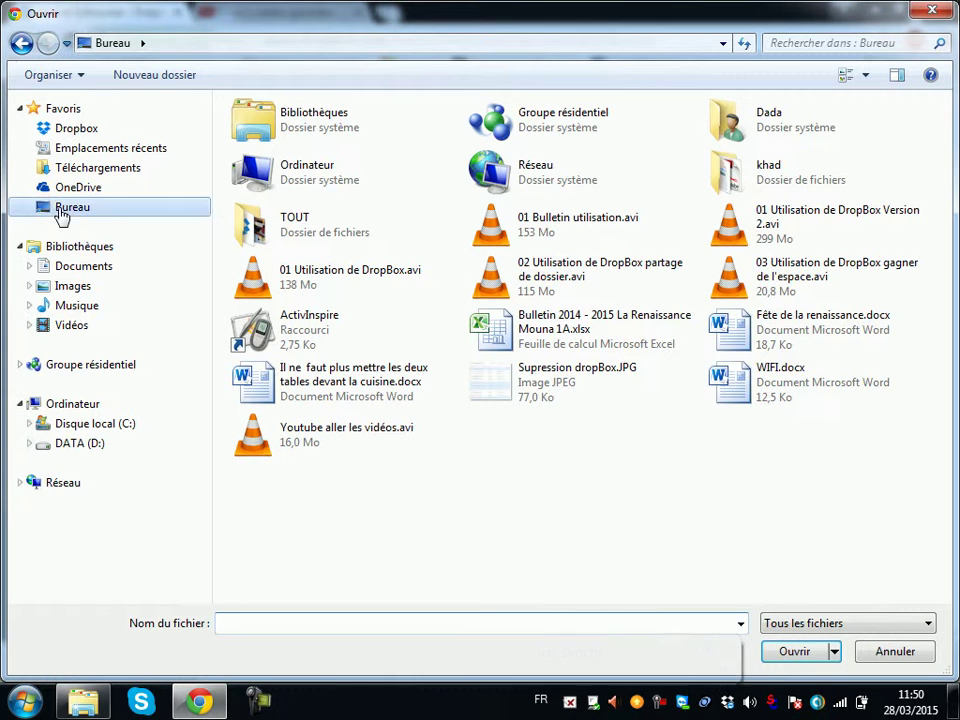
left_click(773, 400)
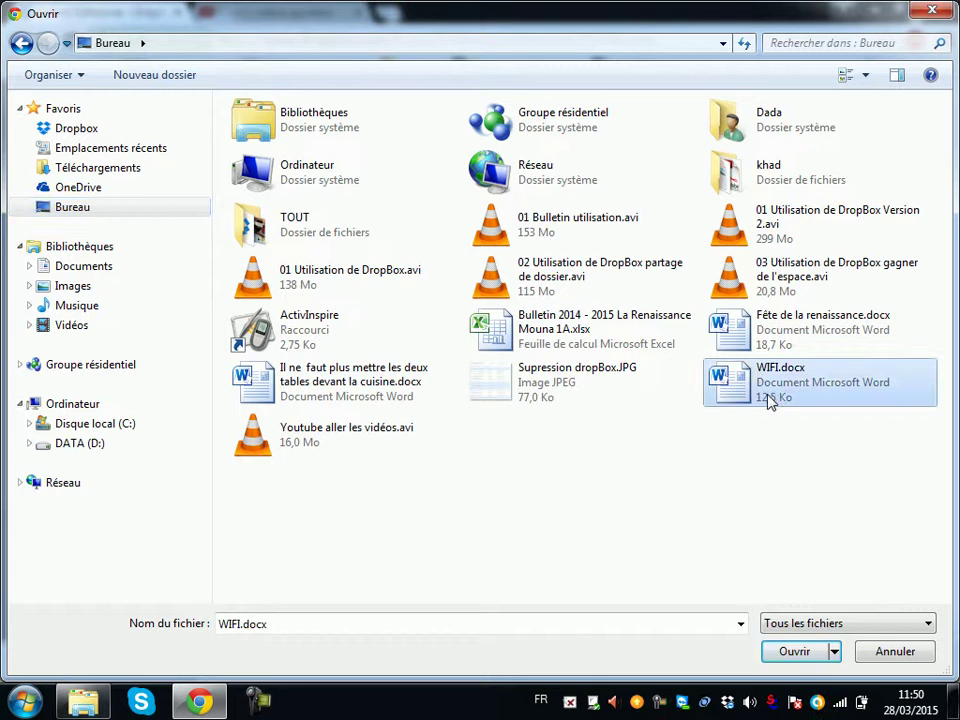
left_click(796, 652)
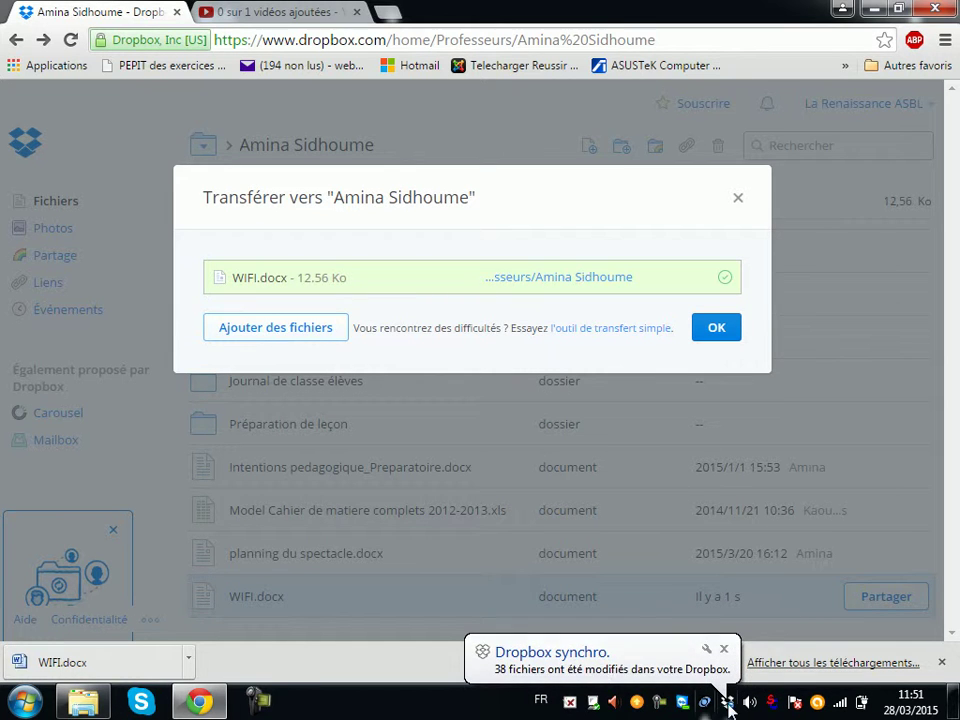
left_click(720, 333)
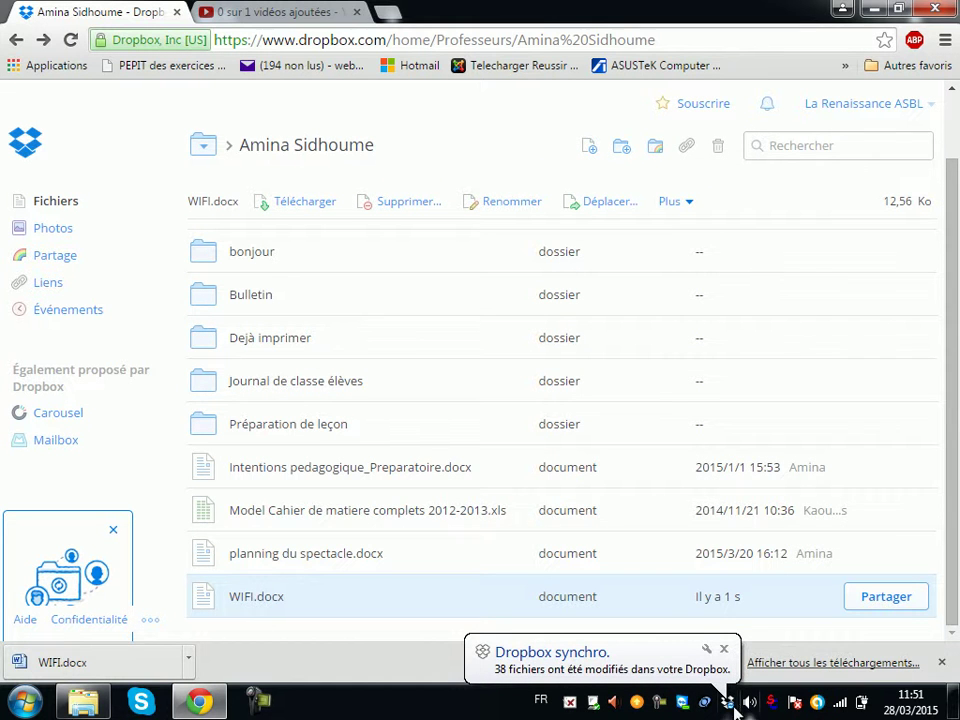
left_click(724, 650)
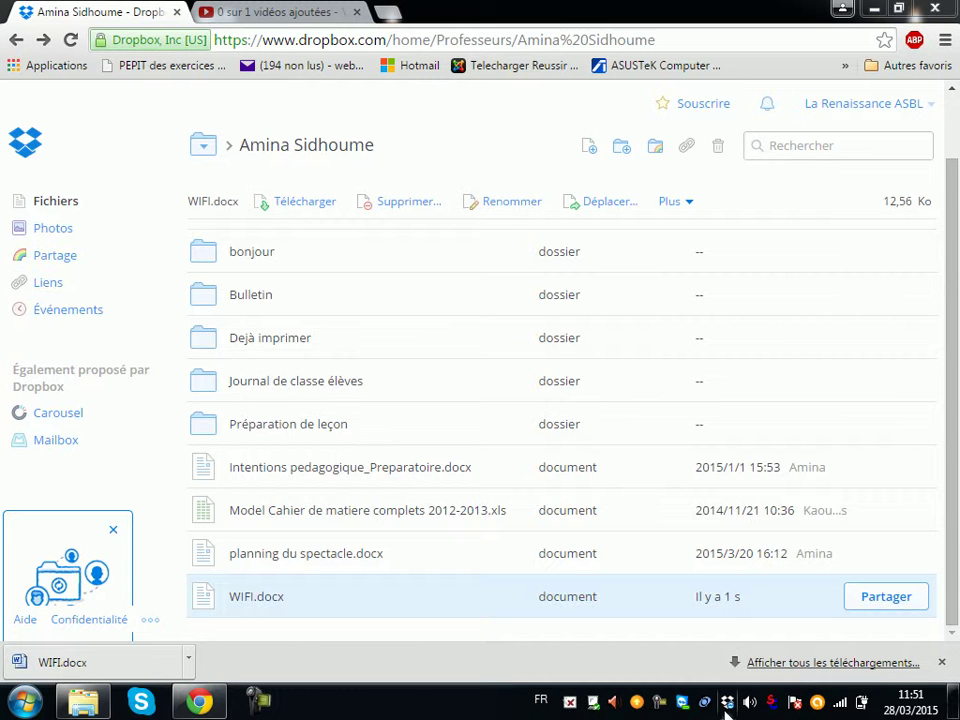
left_click(247, 598)
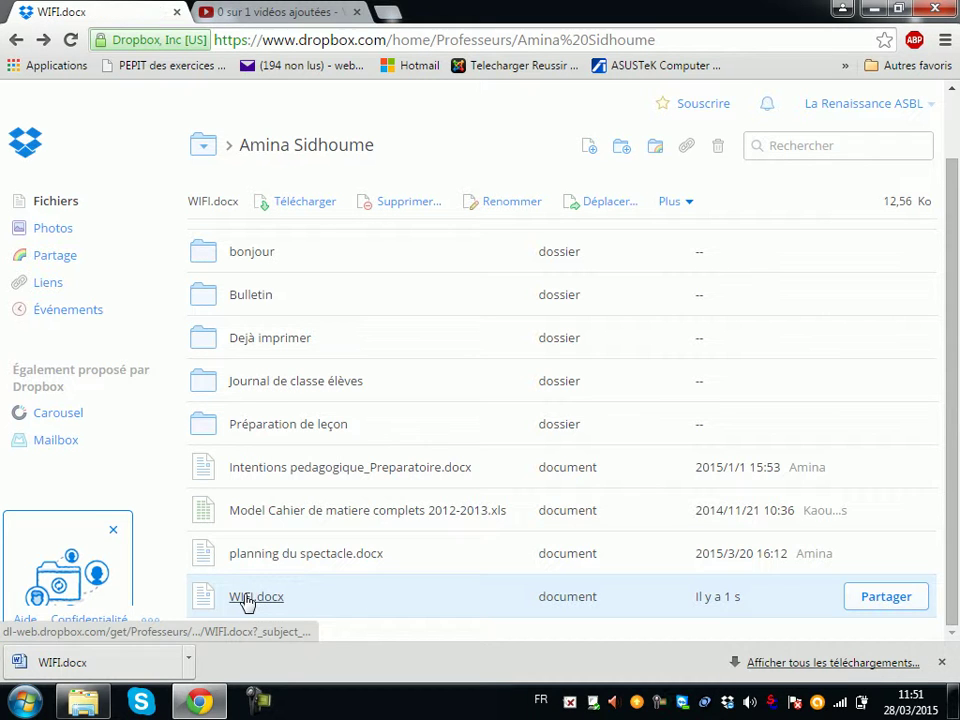
scroll(443, 364, "down", 2)
scroll(686, 306, "up", 2)
left_click(14, 40)
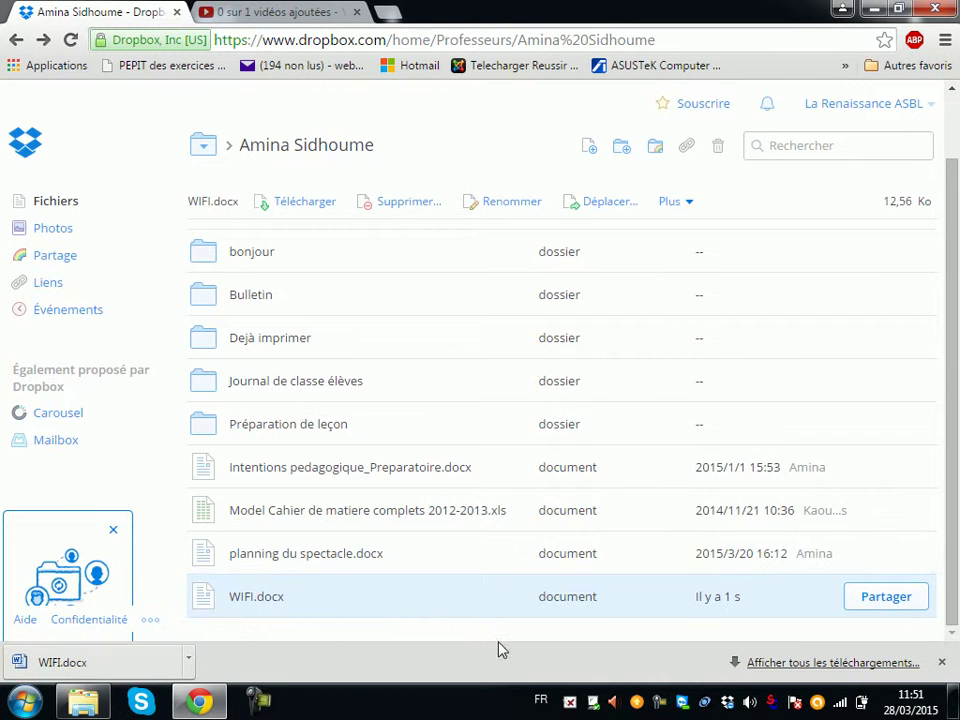
mouse_move(733, 711)
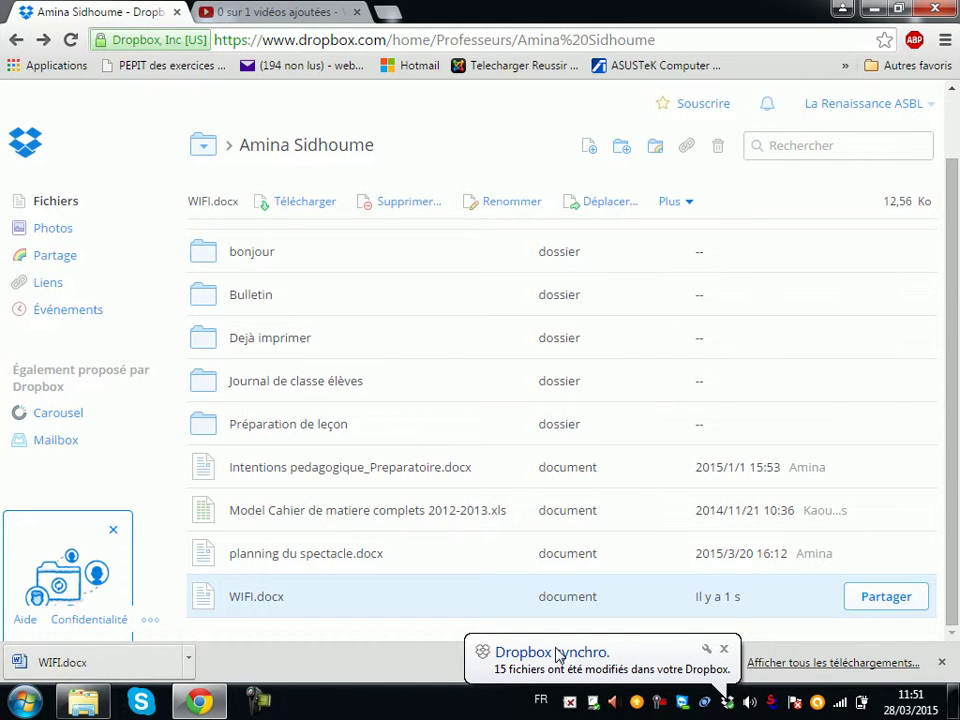
left_click(253, 600)
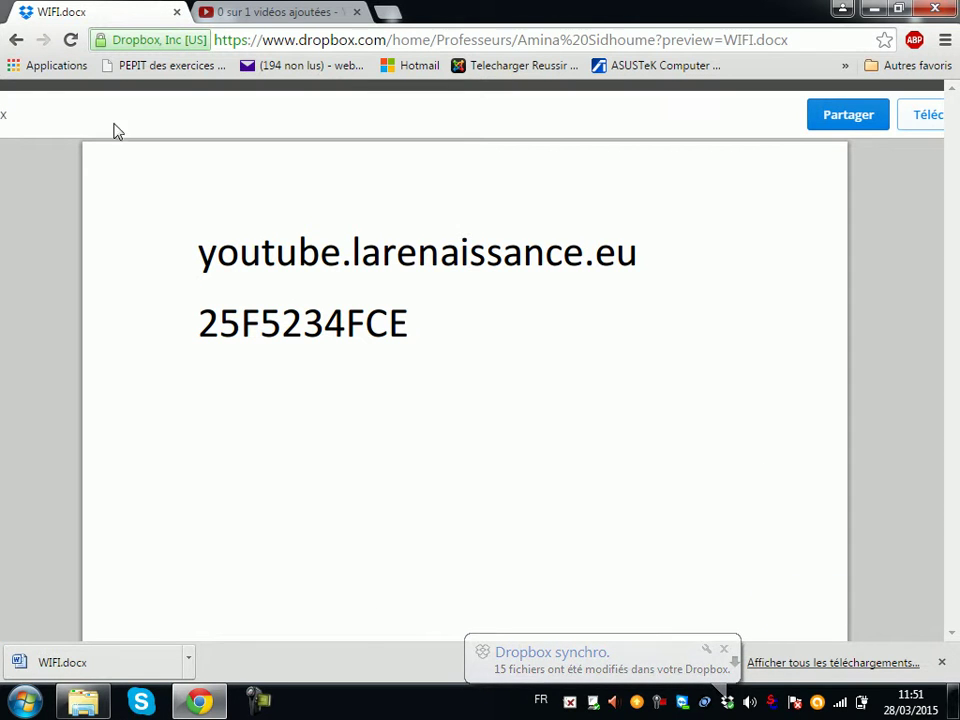
left_click(16, 40)
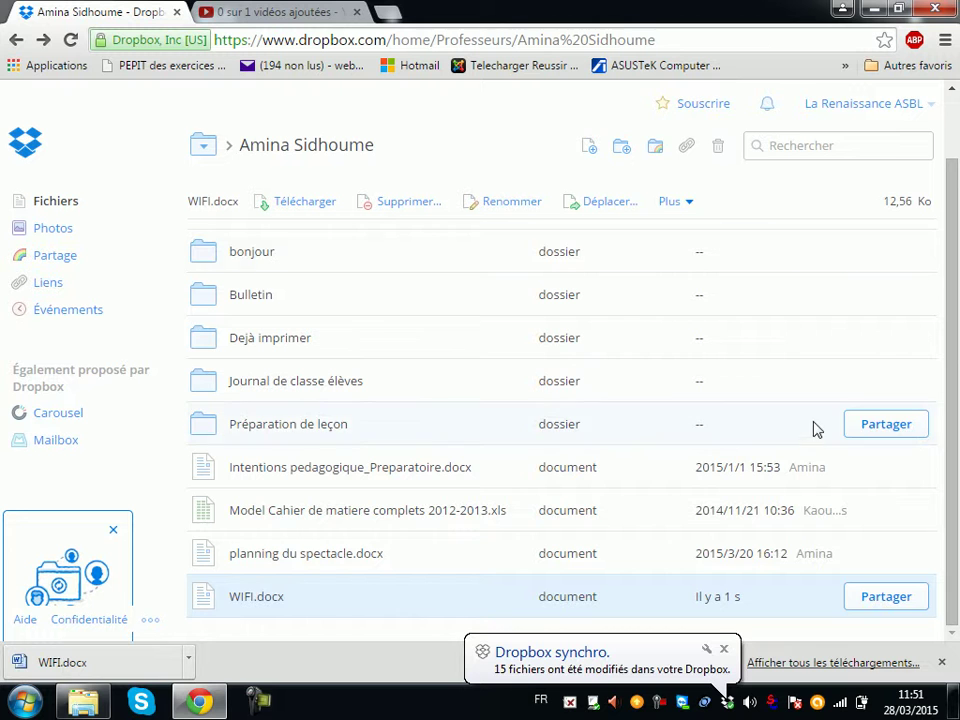
left_click(724, 649)
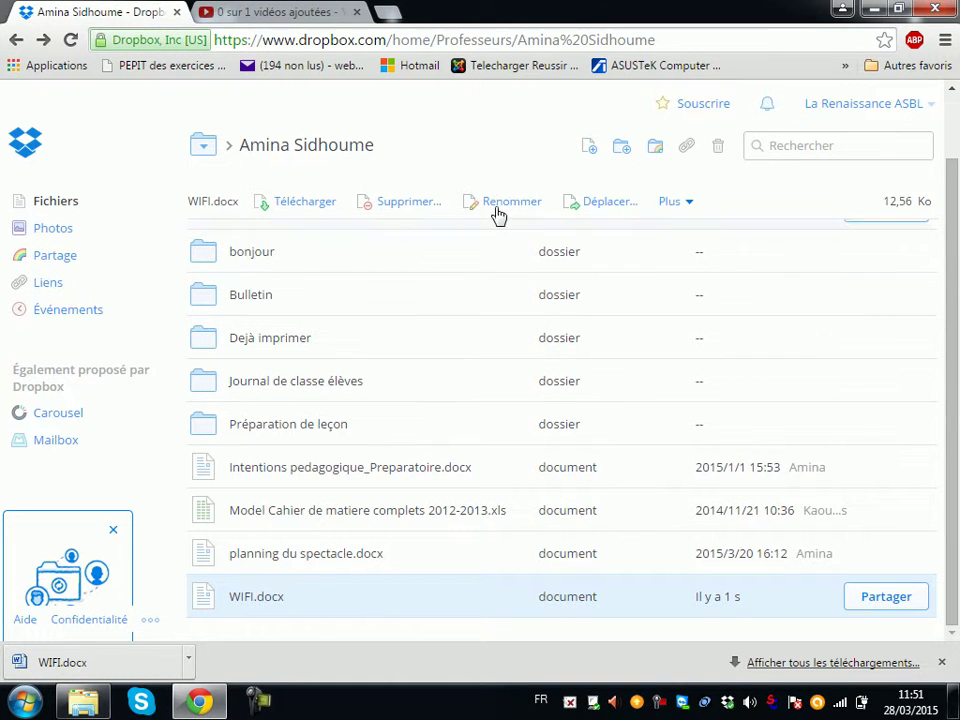
Step: Upload WIFI.docx from the Desktop into the shared Dropbox folder again
left_click(590, 148)
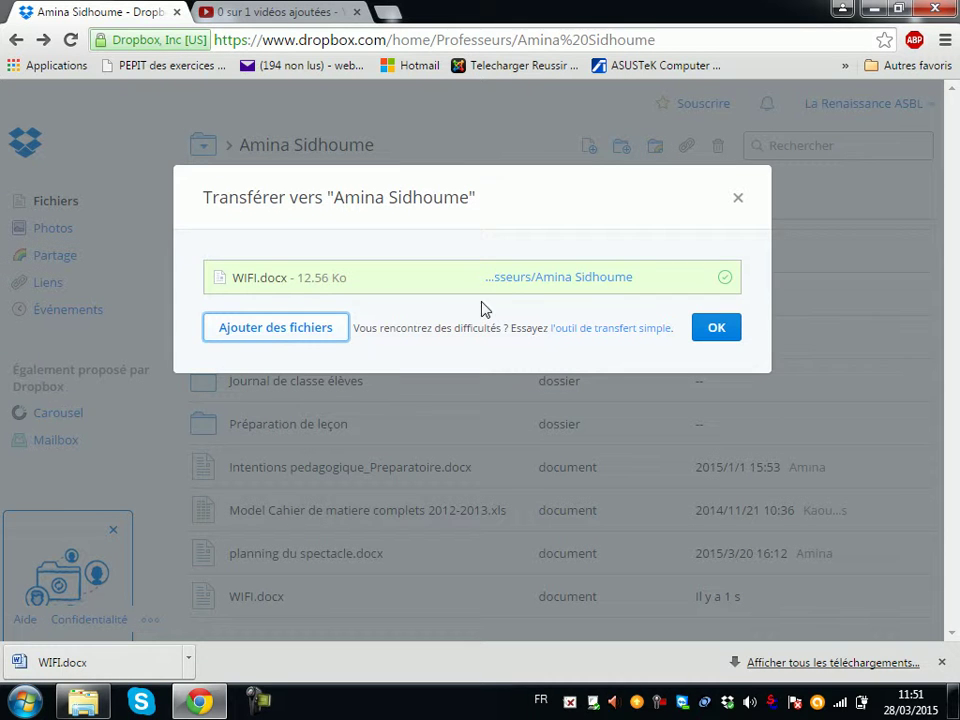
left_click(716, 330)
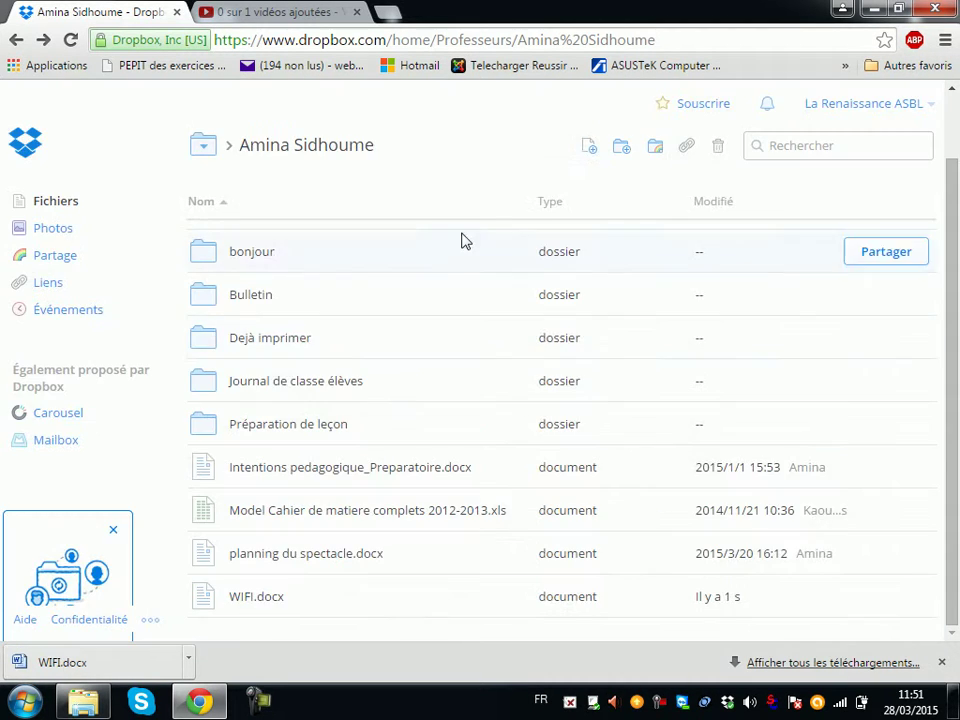
left_click(590, 152)
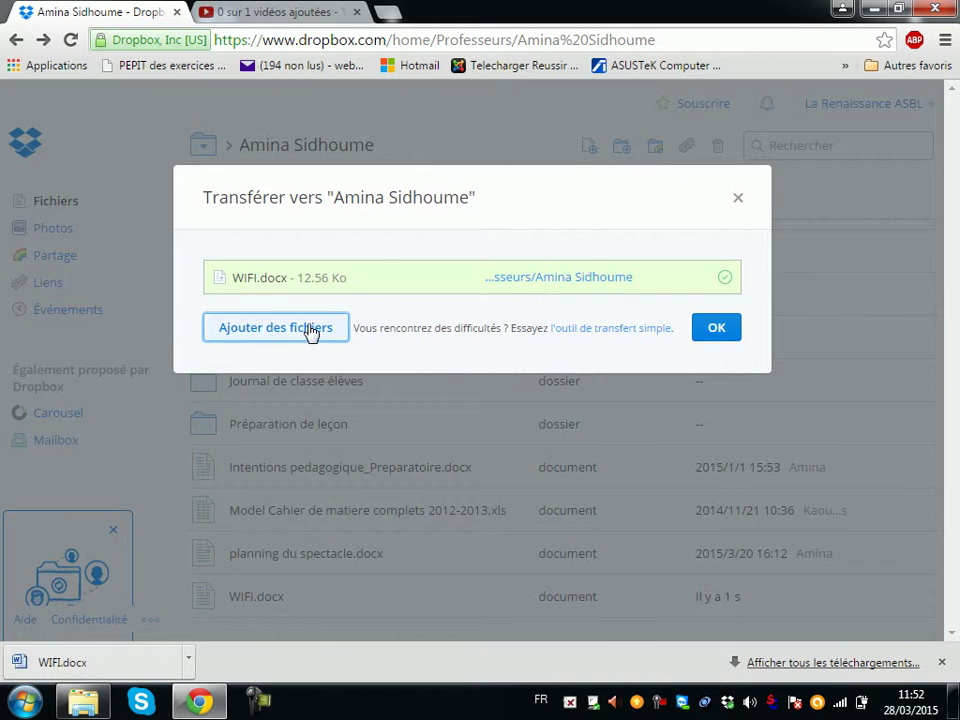
left_click(311, 330)
double_click(752, 388)
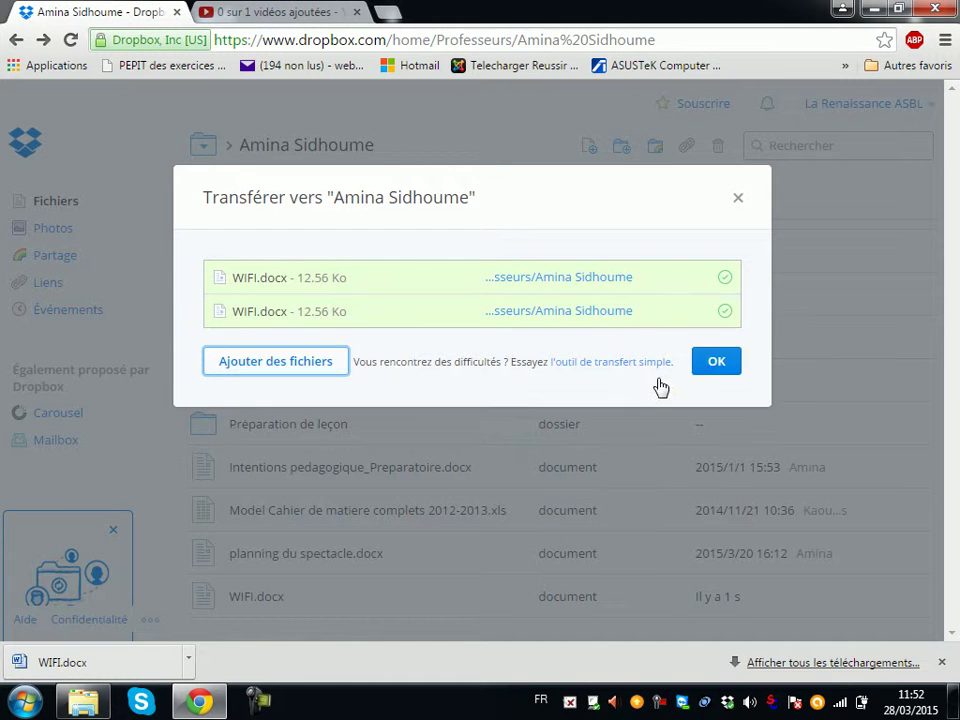
left_click(714, 362)
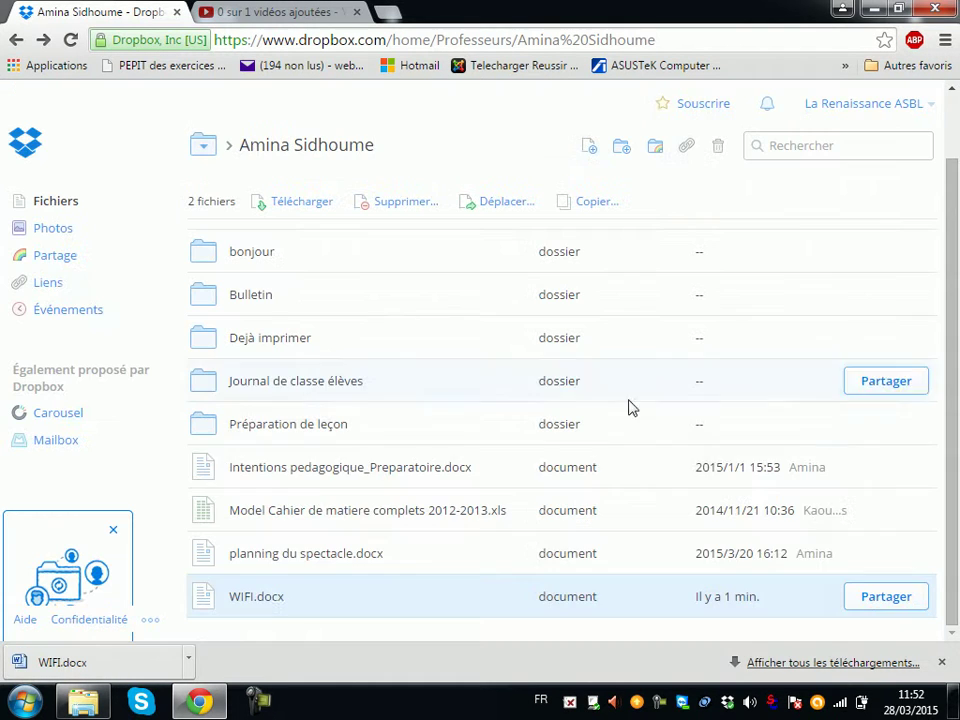
left_click(252, 598)
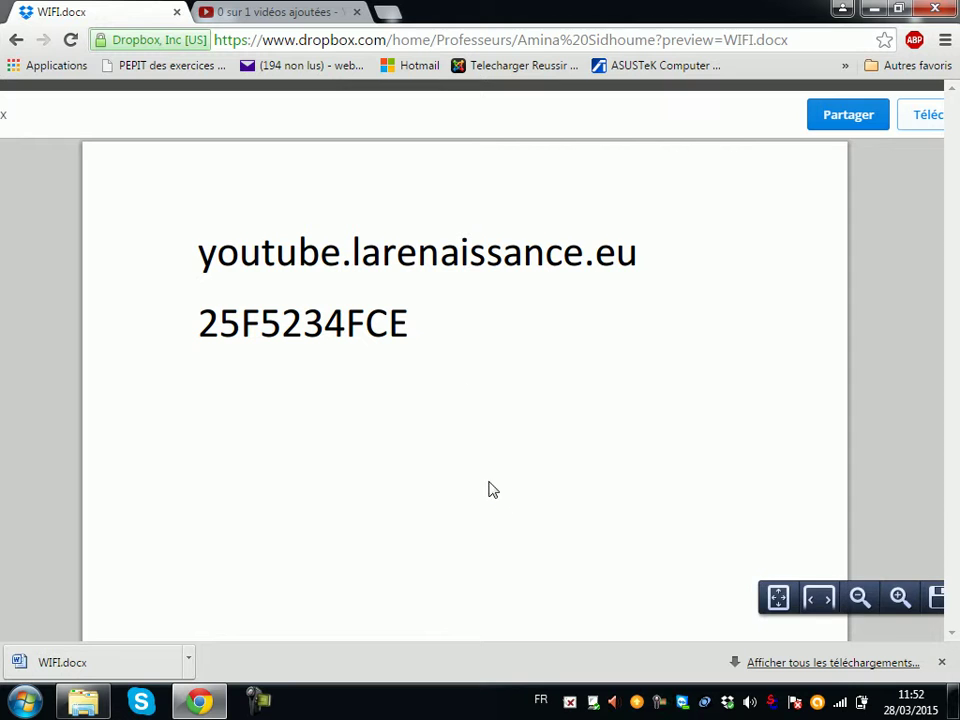
left_click(16, 41)
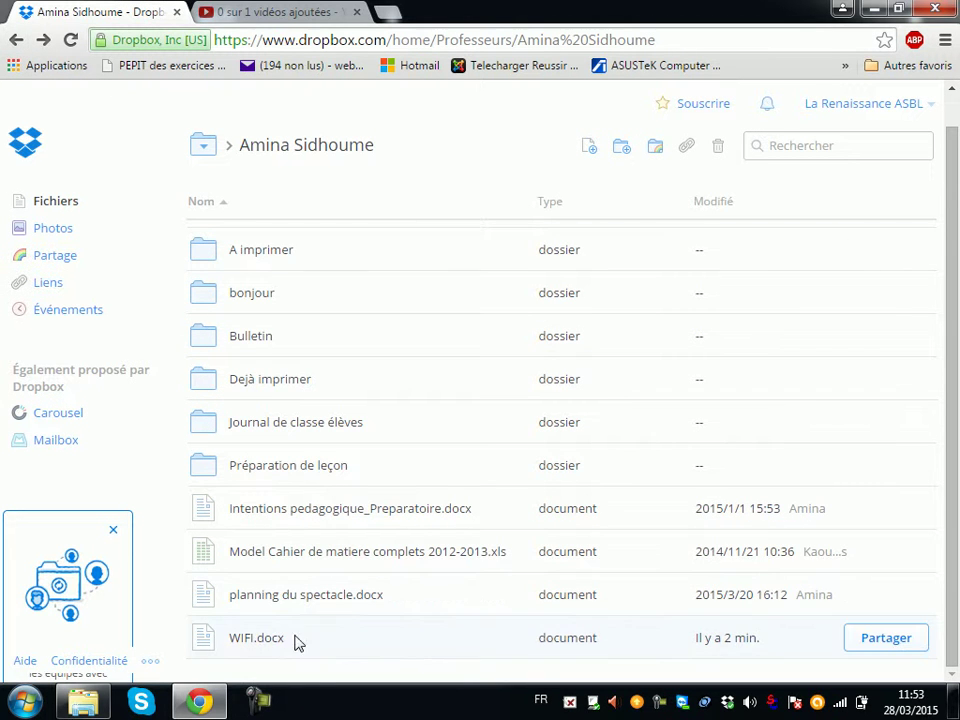
left_click(250, 646)
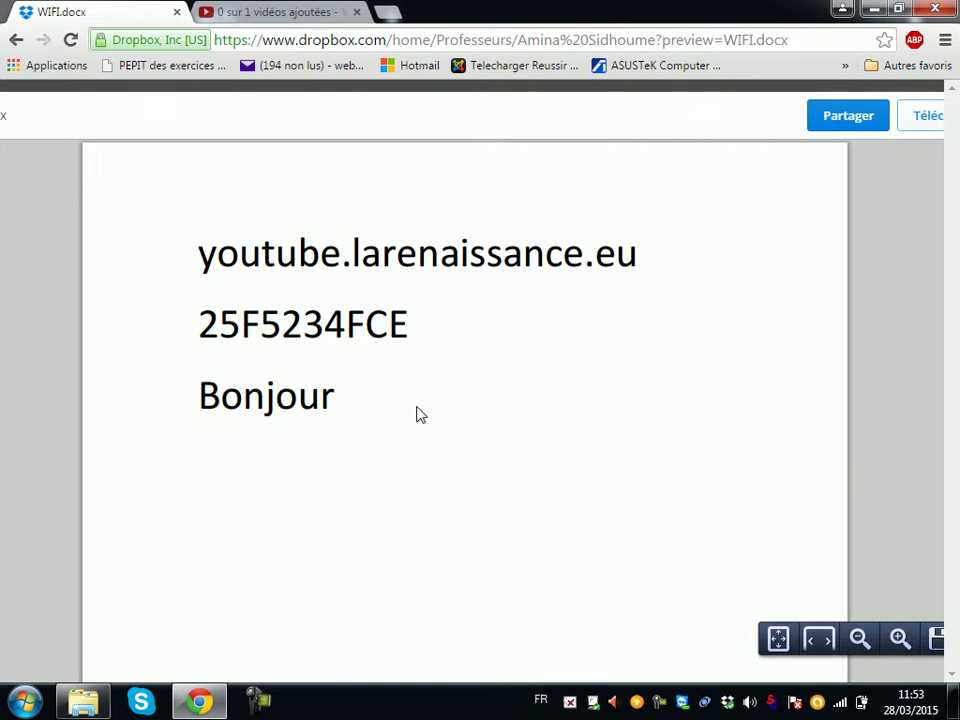
left_click(16, 40)
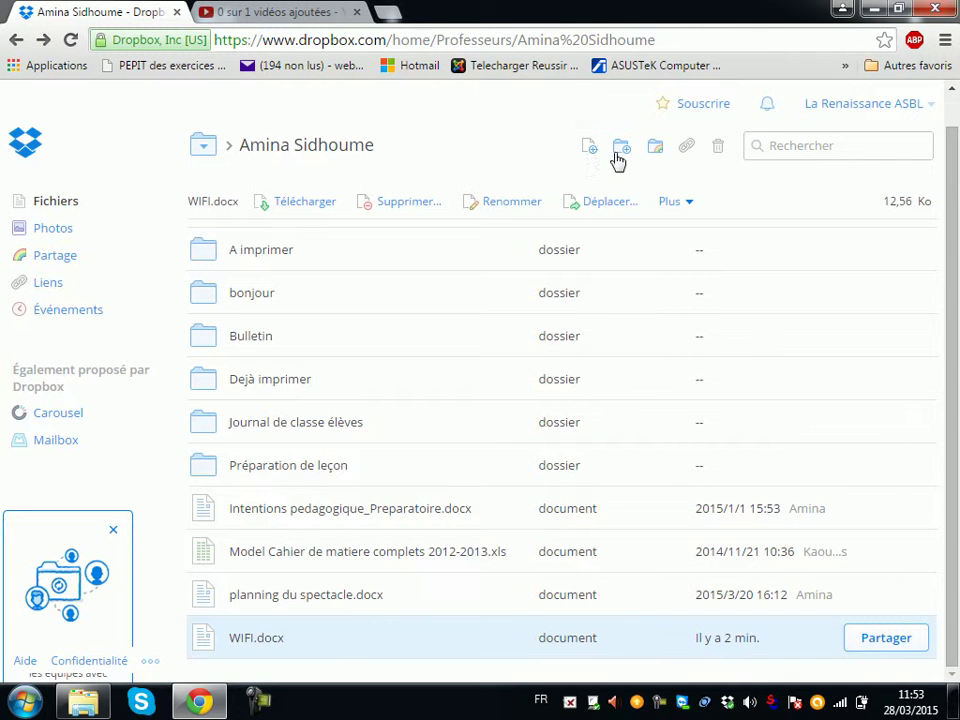
Step: Download WIFI.docx to the Desktop and open it in Word with editing enabled
left_click(309, 203)
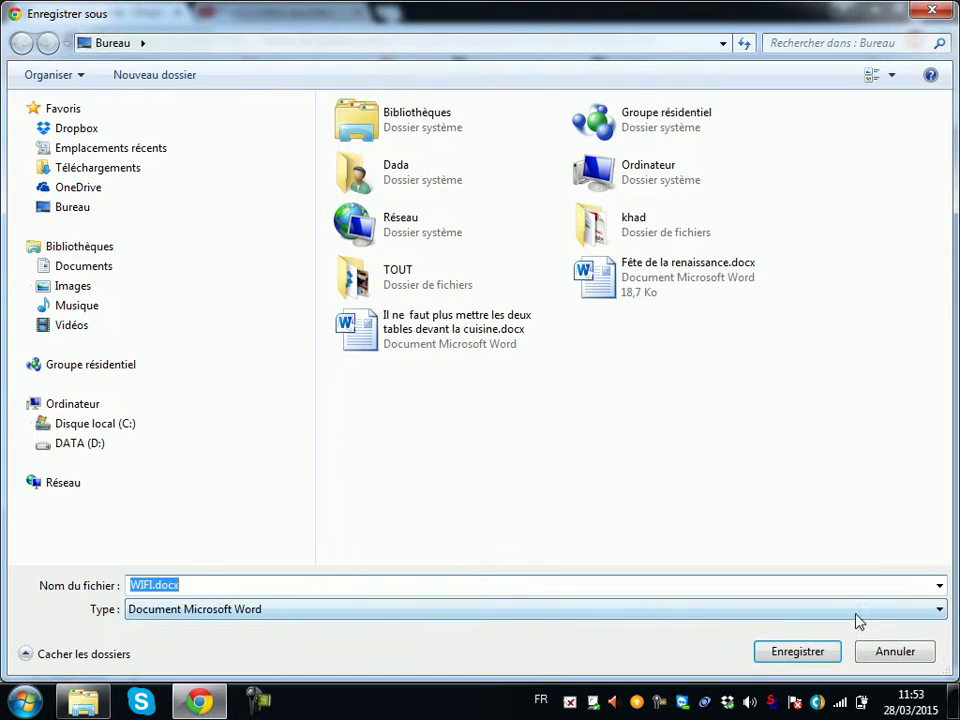
left_click(797, 652)
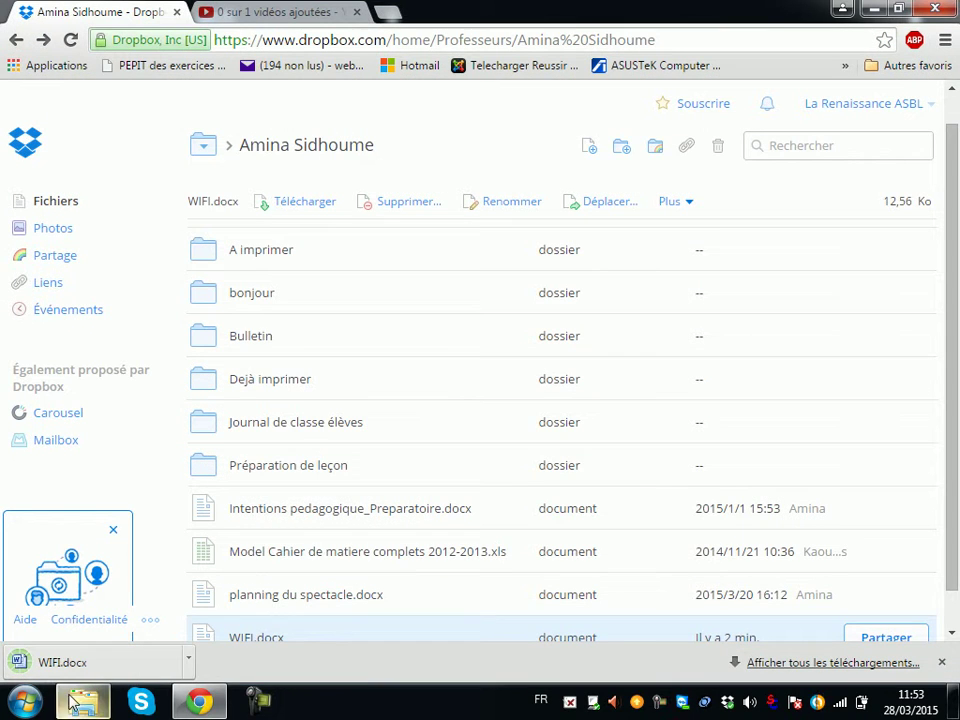
left_click(873, 8)
double_click(130, 226)
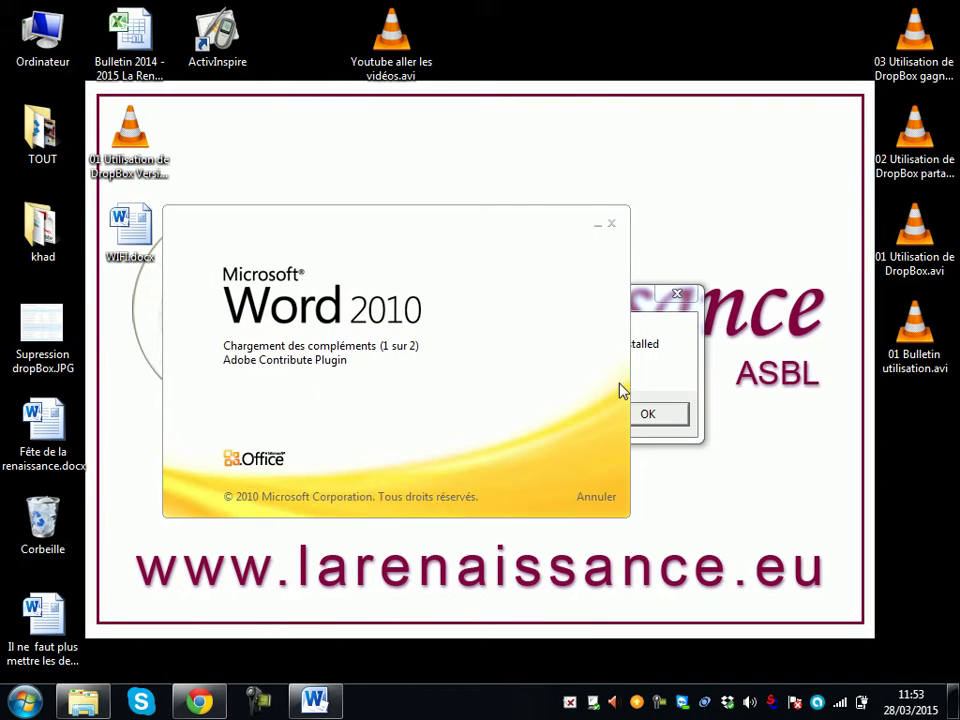
left_click(656, 413)
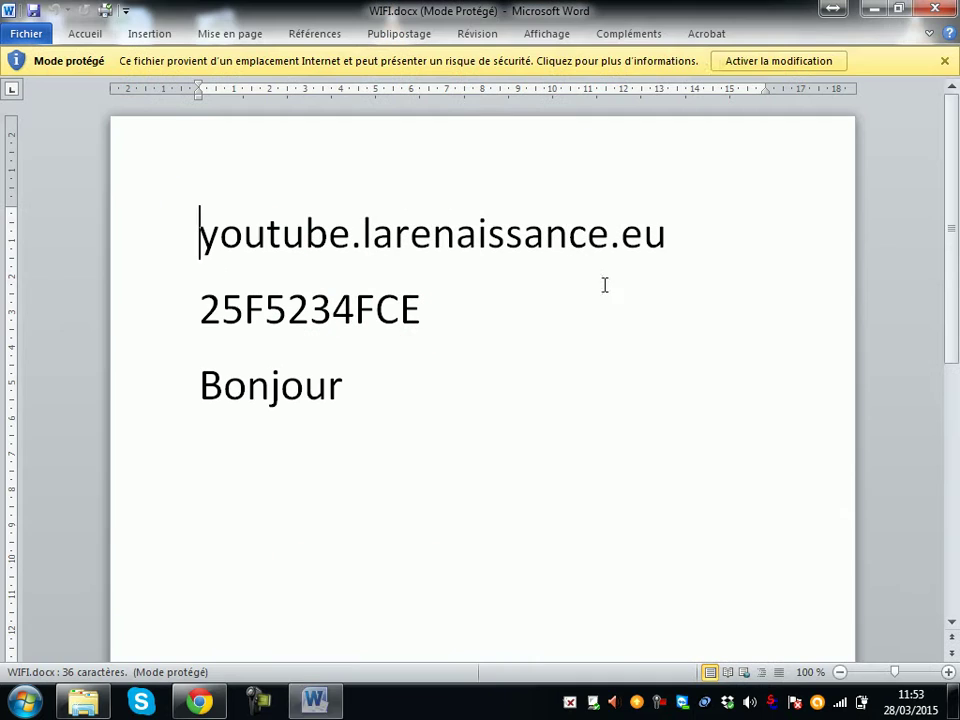
left_click(750, 60)
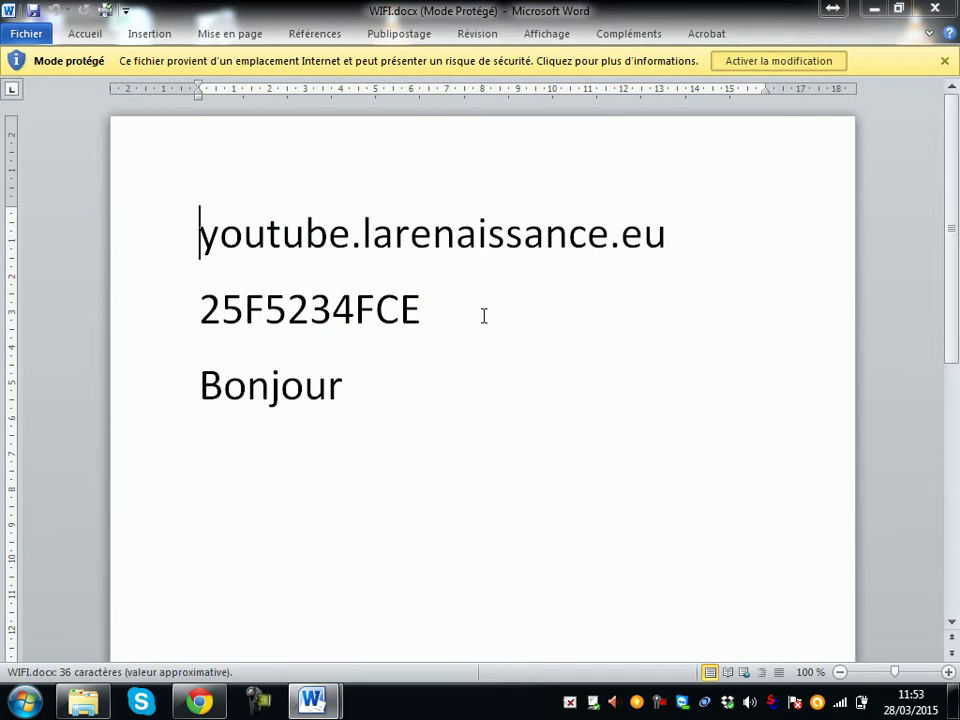
Step: Add the line 'test' below Bonjour, save the document and close Word
left_click(386, 441)
type("test")
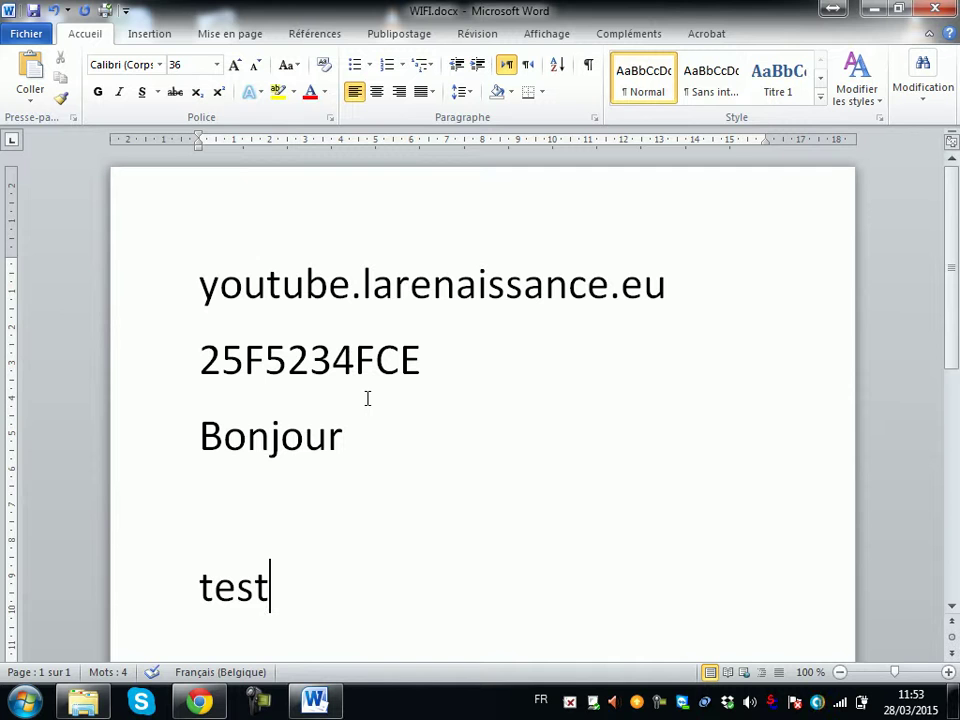
left_click(33, 10)
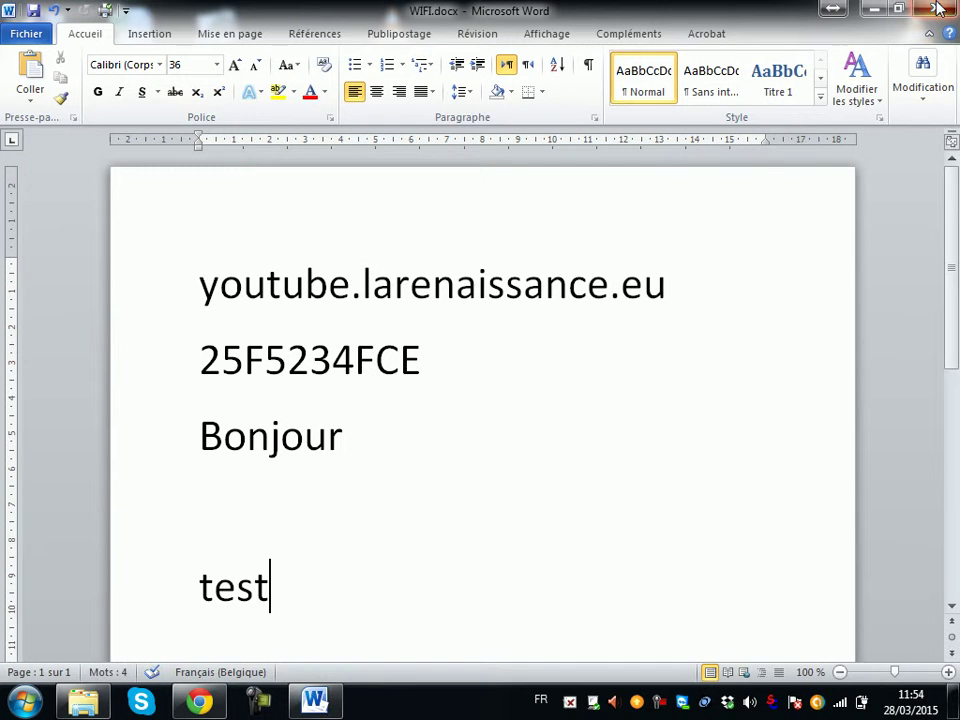
left_click(938, 9)
Step: Upload the desktop WIFI.docx into the teacher's shared Dropbox folder
left_click(226, 708)
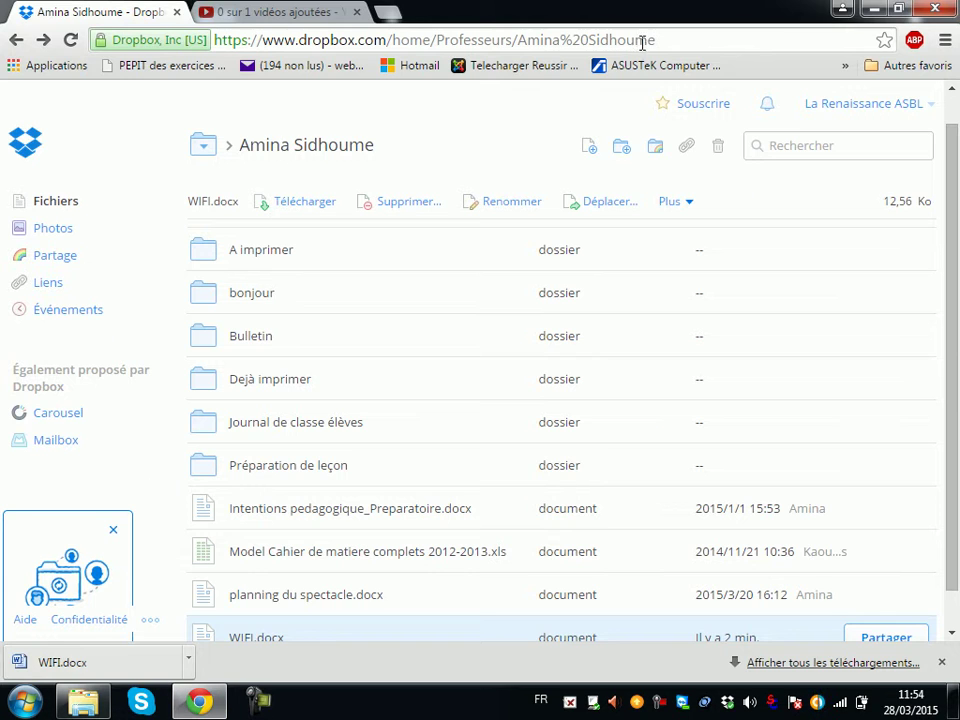
left_click(590, 147)
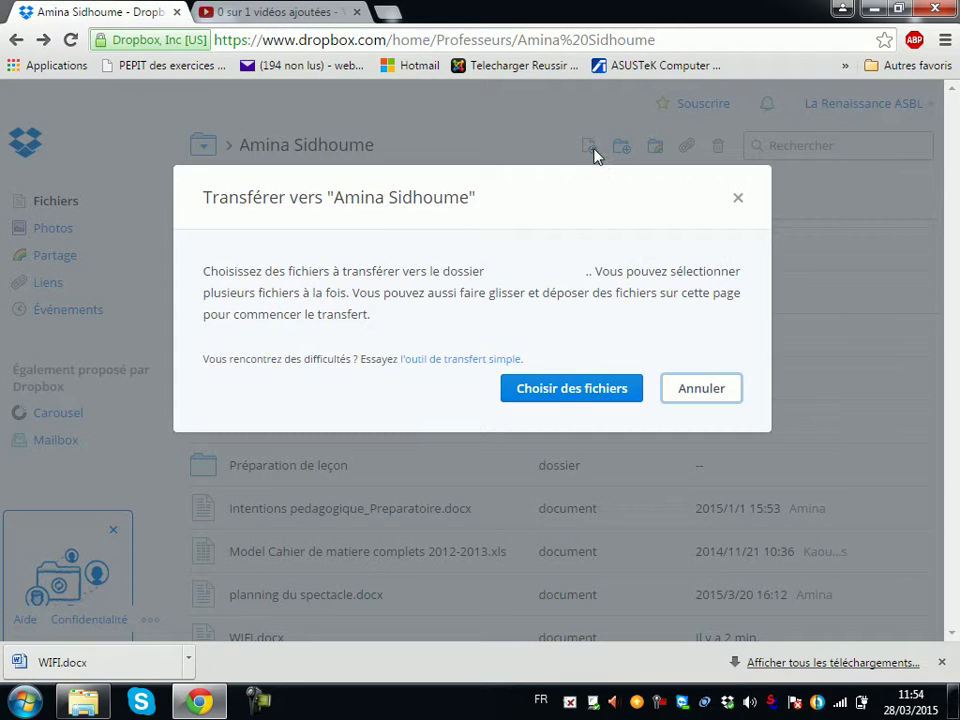
left_click(568, 393)
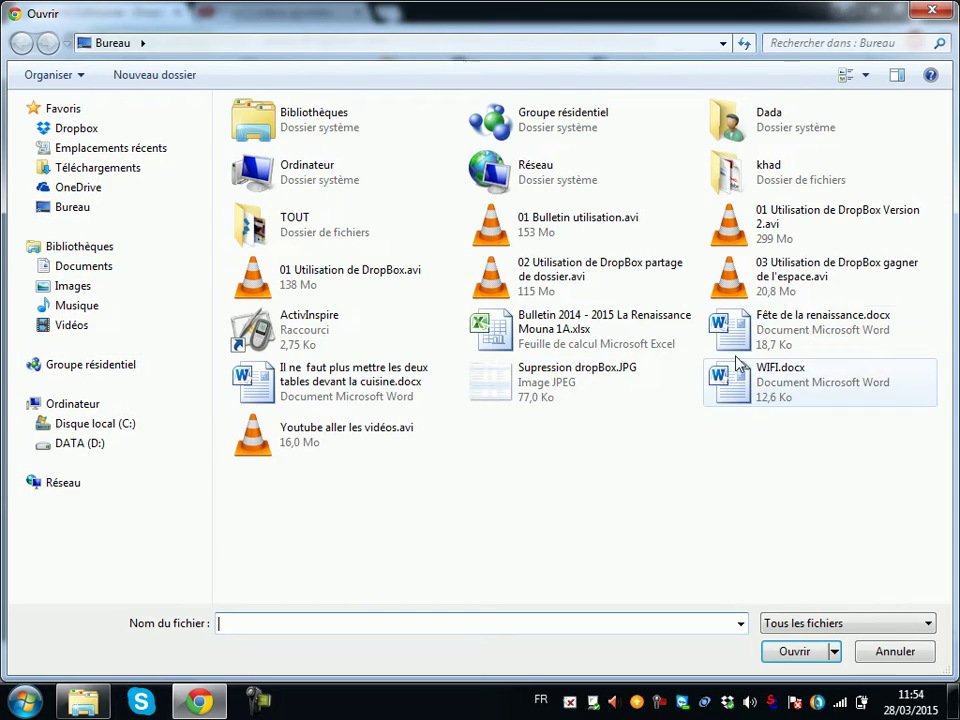
double_click(740, 388)
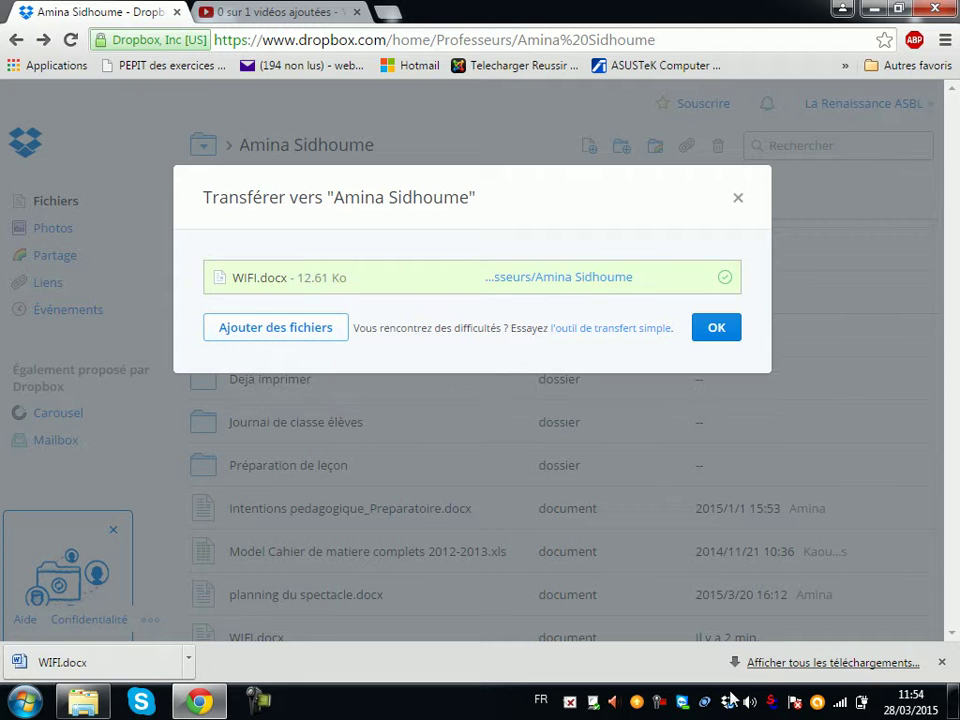
left_click(720, 340)
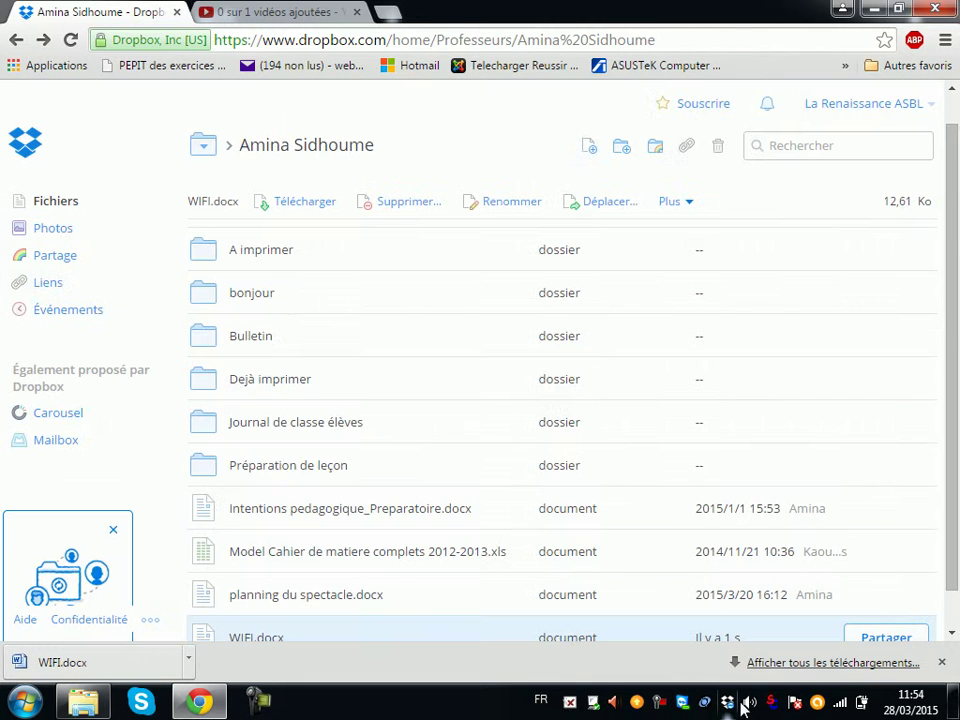
Step: Preview WIFI.docx to check the 'test' line, then return to the folder listing
scroll(955, 512, "down", 1)
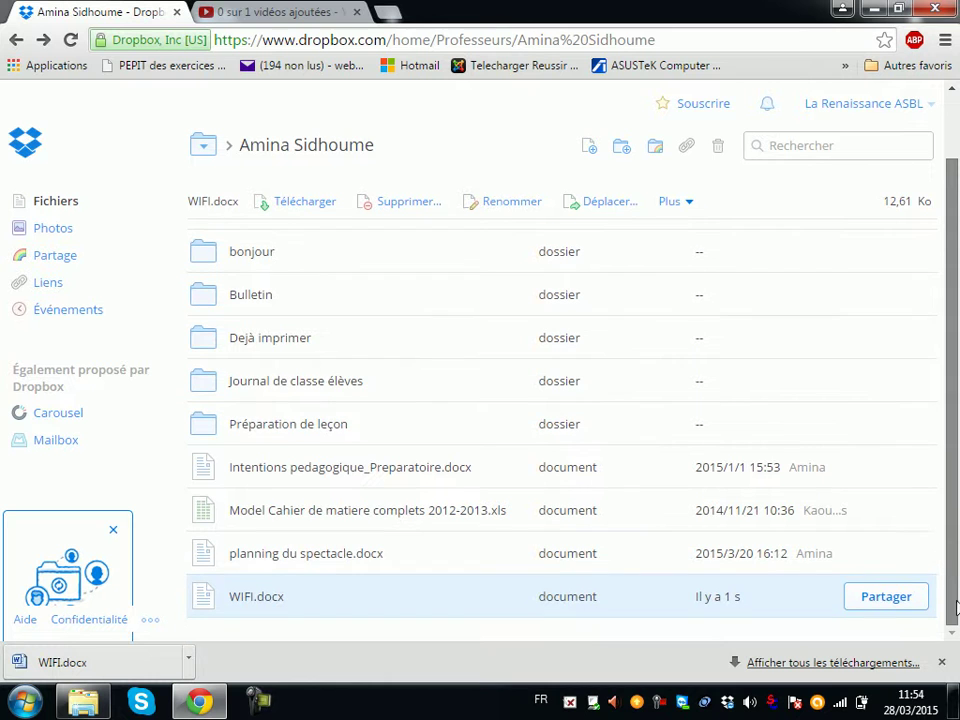
left_click(250, 603)
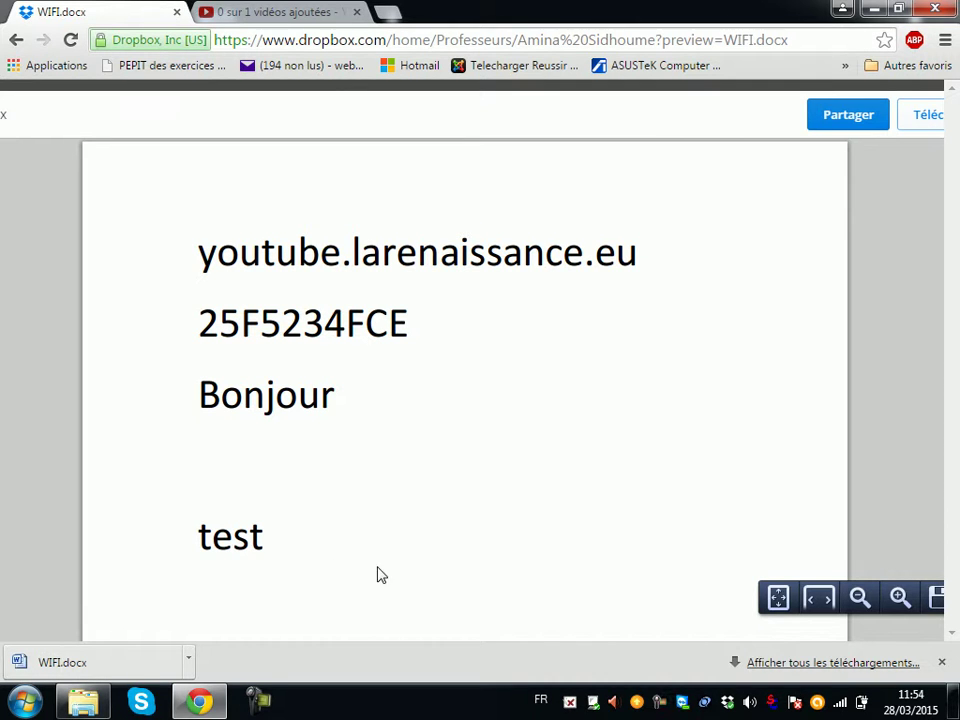
left_click(16, 40)
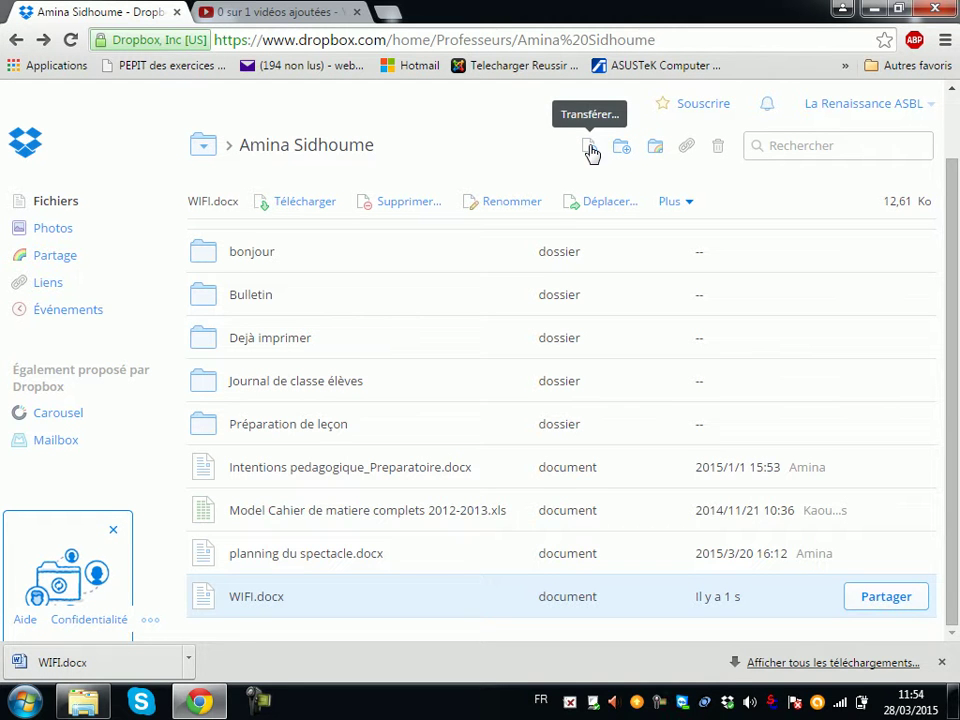
Step: Shrink the browser, drag the desktop WIFI.docx onto the Dropbox folder page, and stay on the page
left_click_drag(795, 11, 664, 137)
left_click_drag(127, 265, 508, 255)
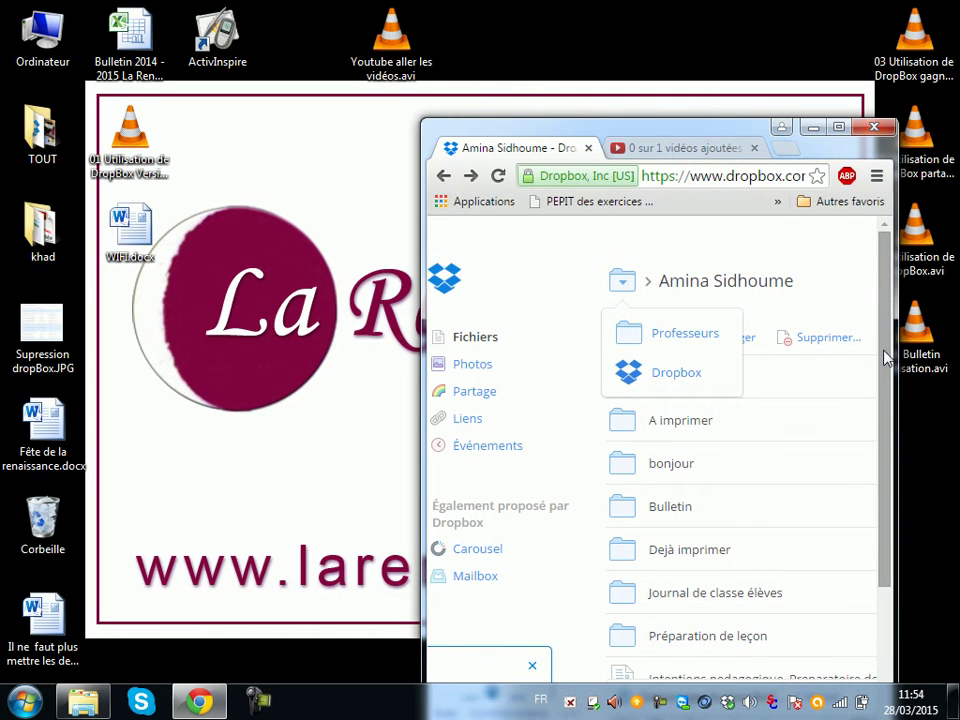
scroll(887, 356, "down", 2)
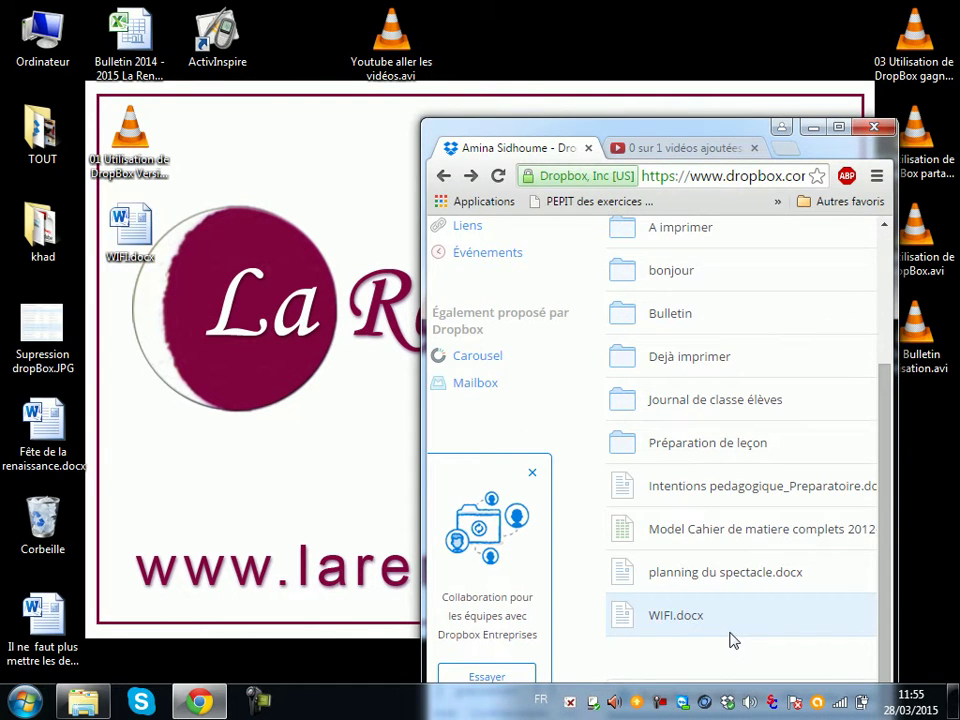
left_click_drag(130, 228, 705, 667)
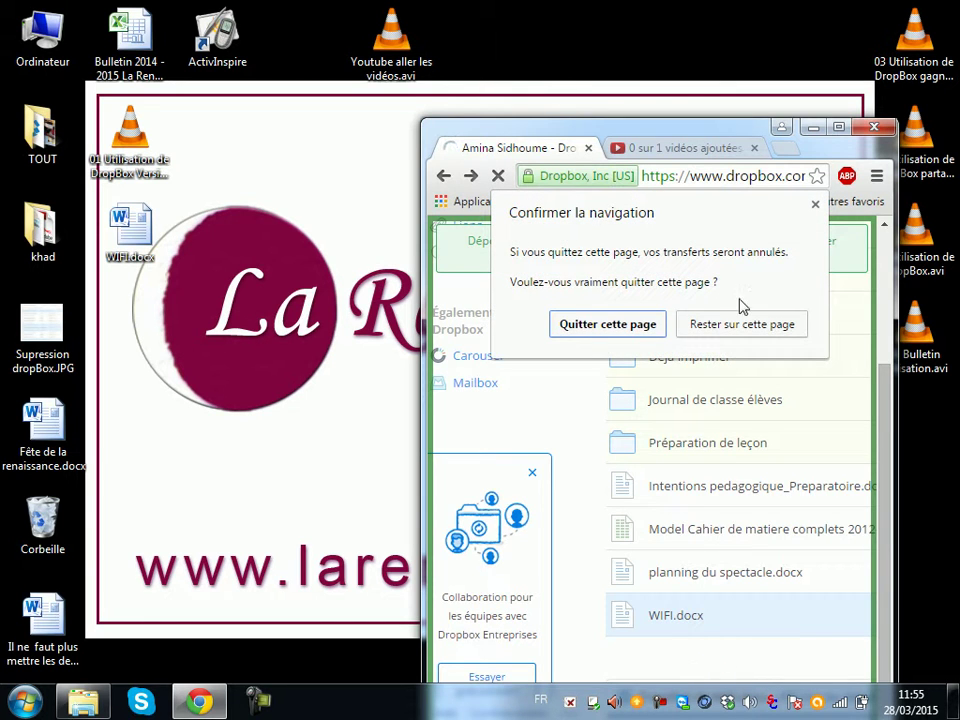
left_click(705, 325)
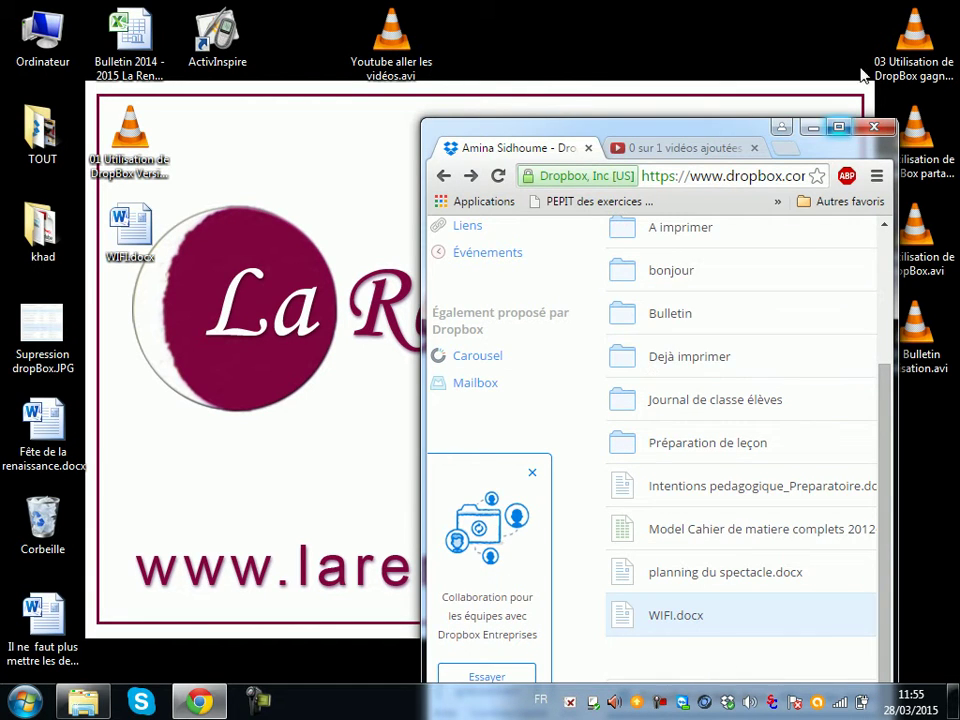
Step: Open the local Dropbox folder full-screen and go into La Renaissance > Professeurs La Renaissance
left_click(85, 703)
left_click(443, 10)
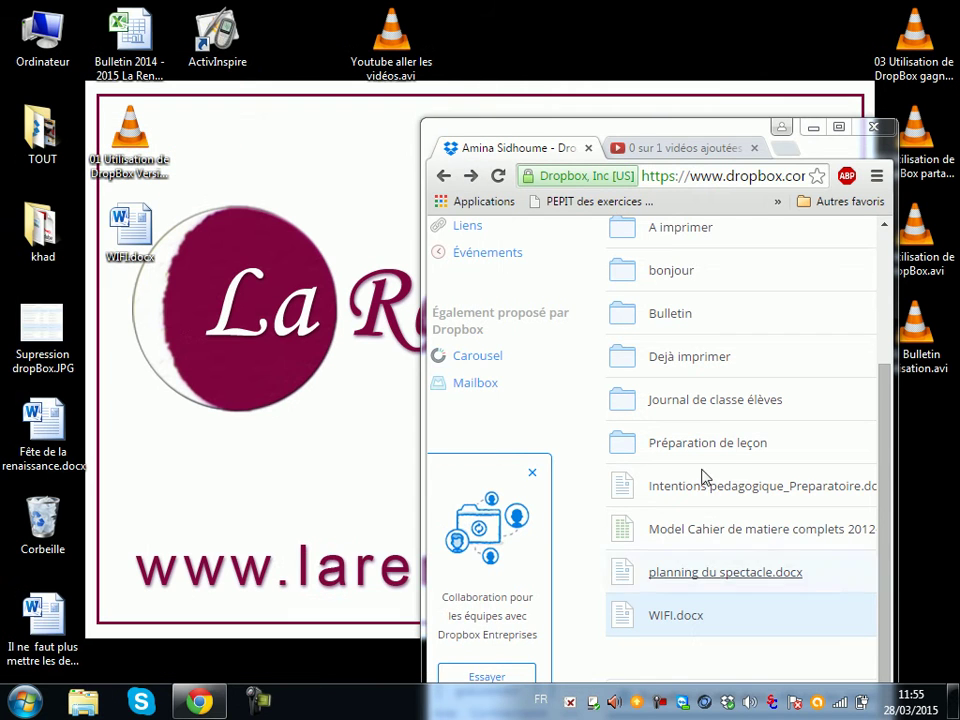
left_click(813, 127)
left_click(730, 704)
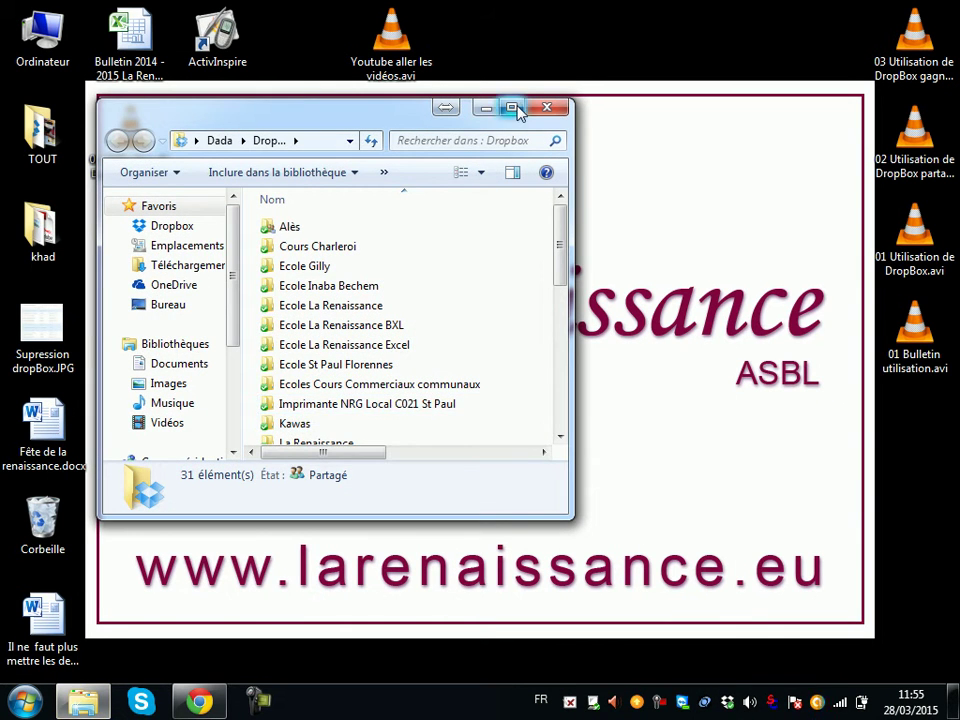
left_click(512, 107)
double_click(213, 345)
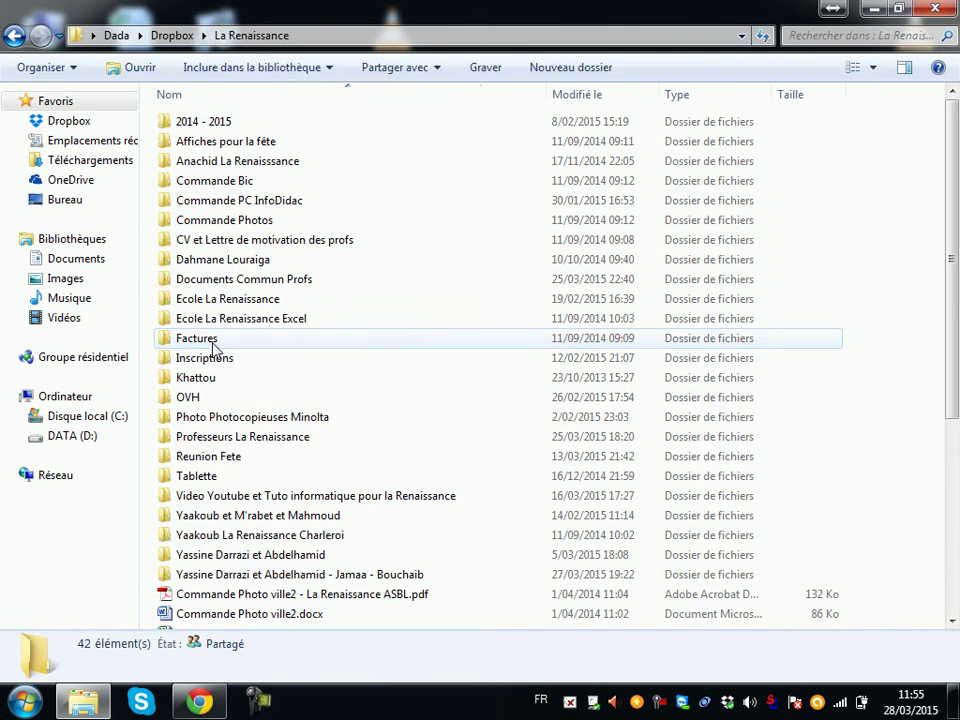
double_click(263, 441)
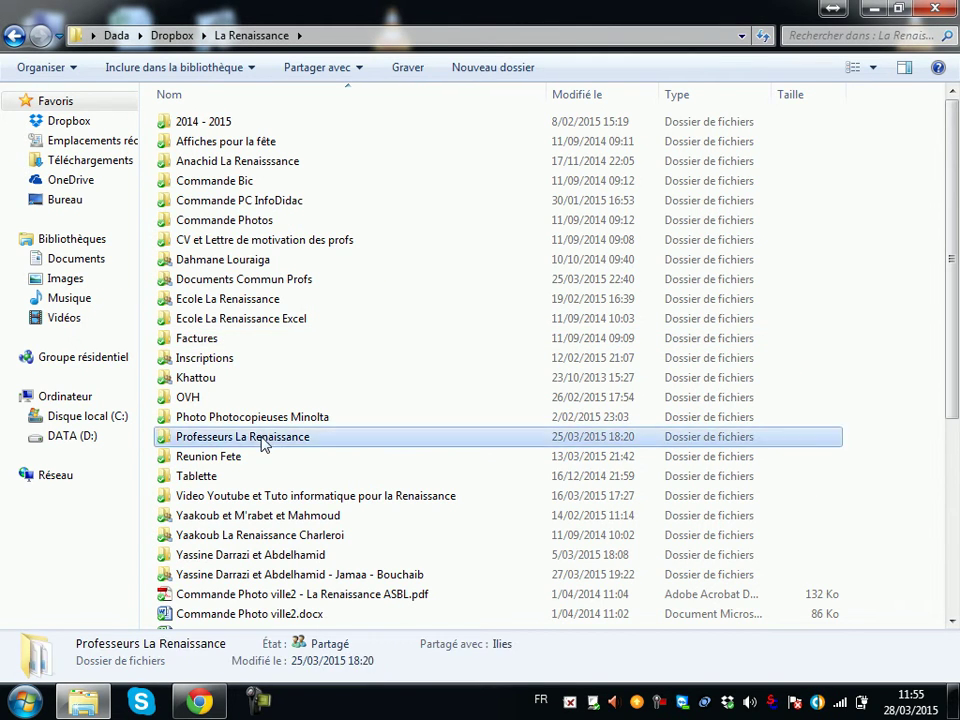
Step: Enter the teacher's folder and open the synced WIFI.docx (13 Ko, 28/03/2015 11:54) in Word
left_click(210, 123)
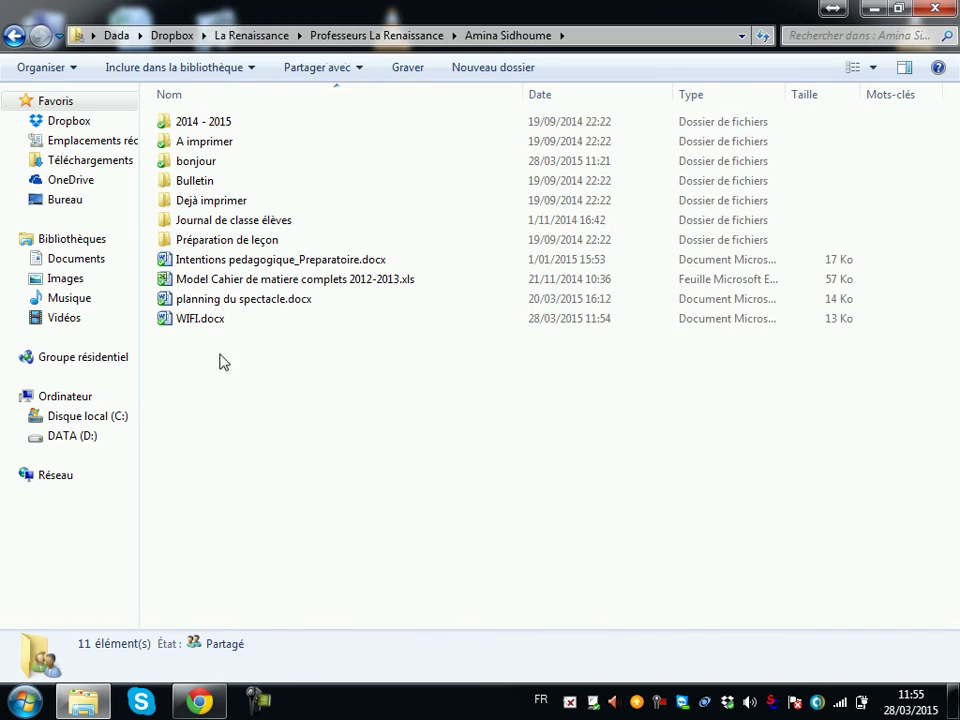
left_click(188, 330)
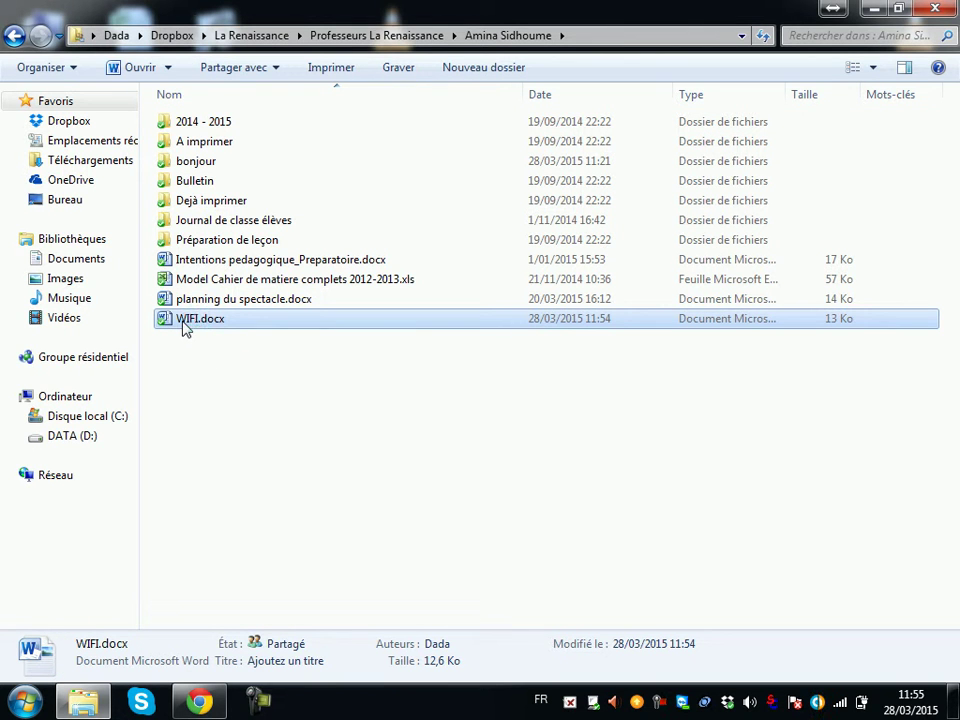
double_click(188, 319)
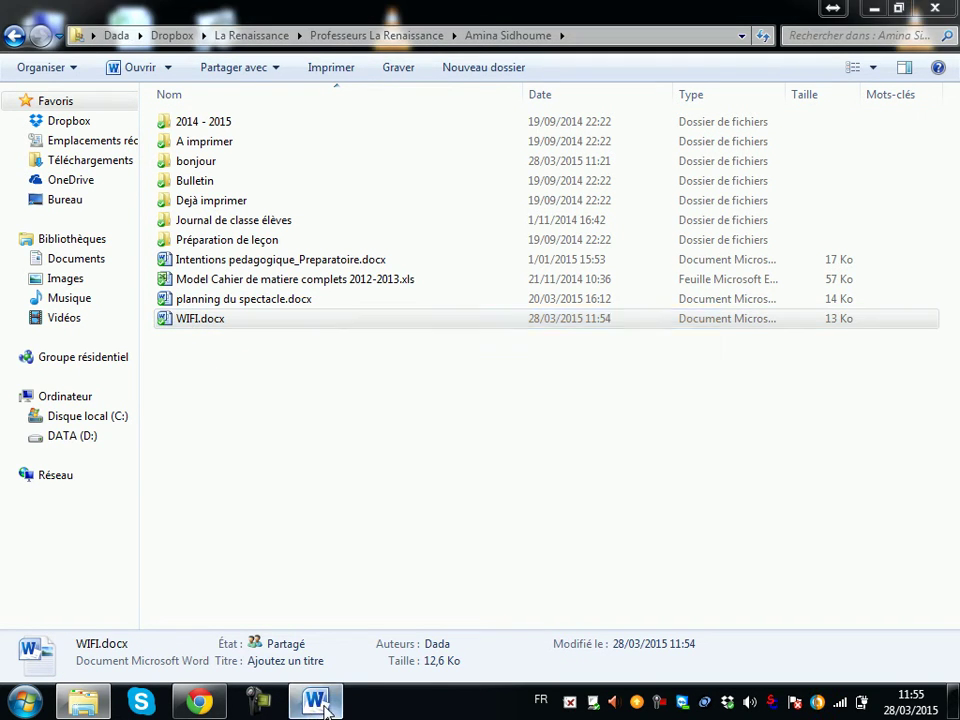
left_click(660, 411)
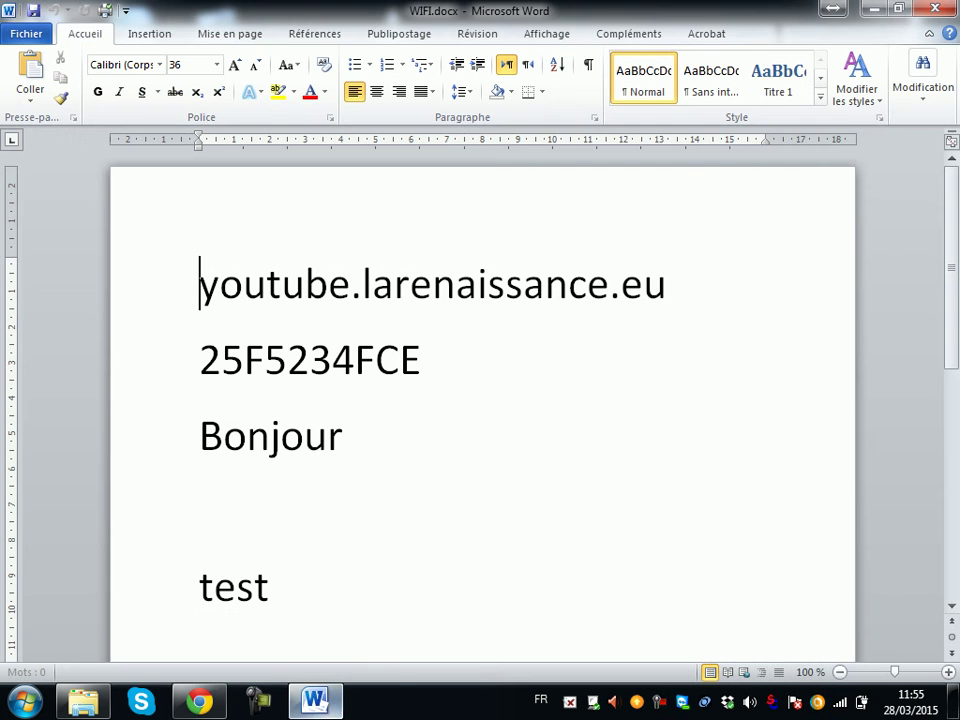
Step: Insert 'teststtstpsdmùmkfd' between Bonjour and test in WIFI.docx, save, close Word, and maximise the Dropbox browser
left_click(332, 510)
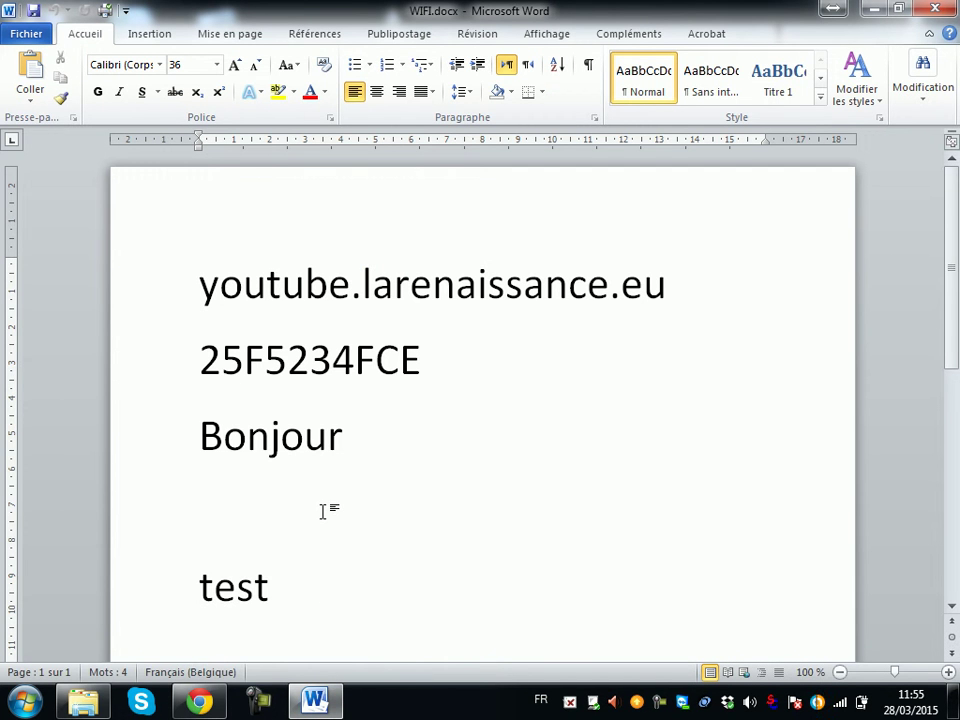
type("teststtstpsdmùmkfd")
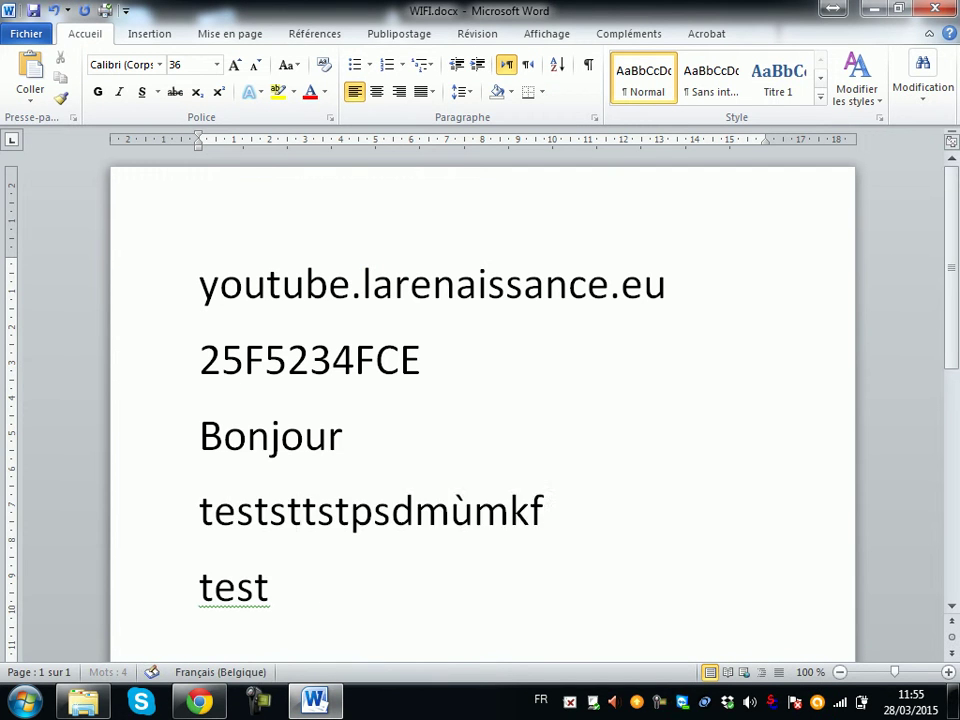
left_click(33, 10)
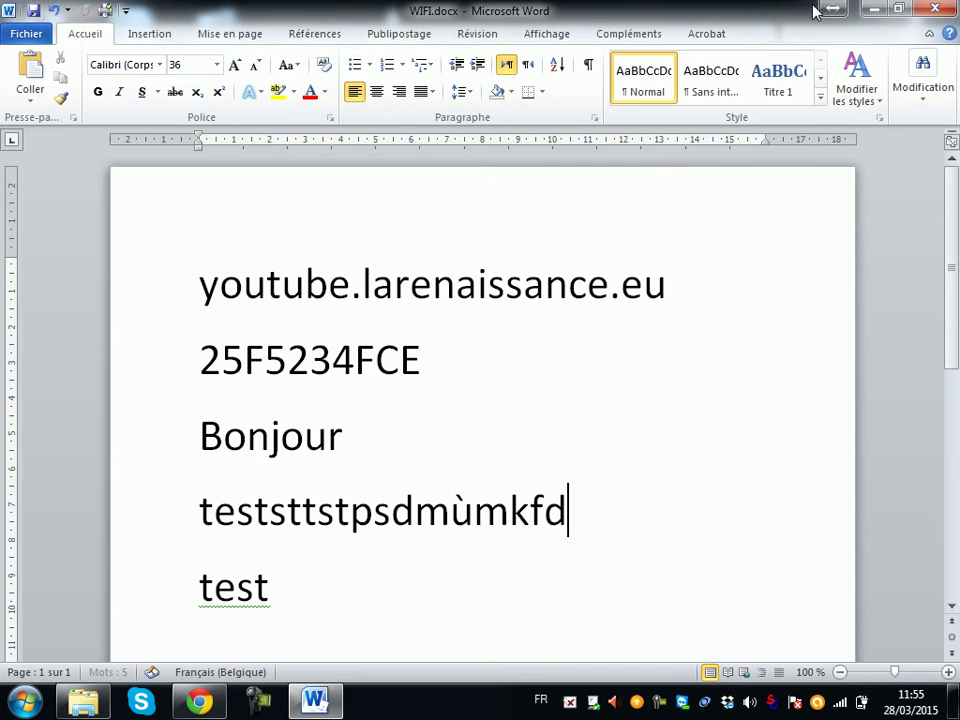
left_click(935, 9)
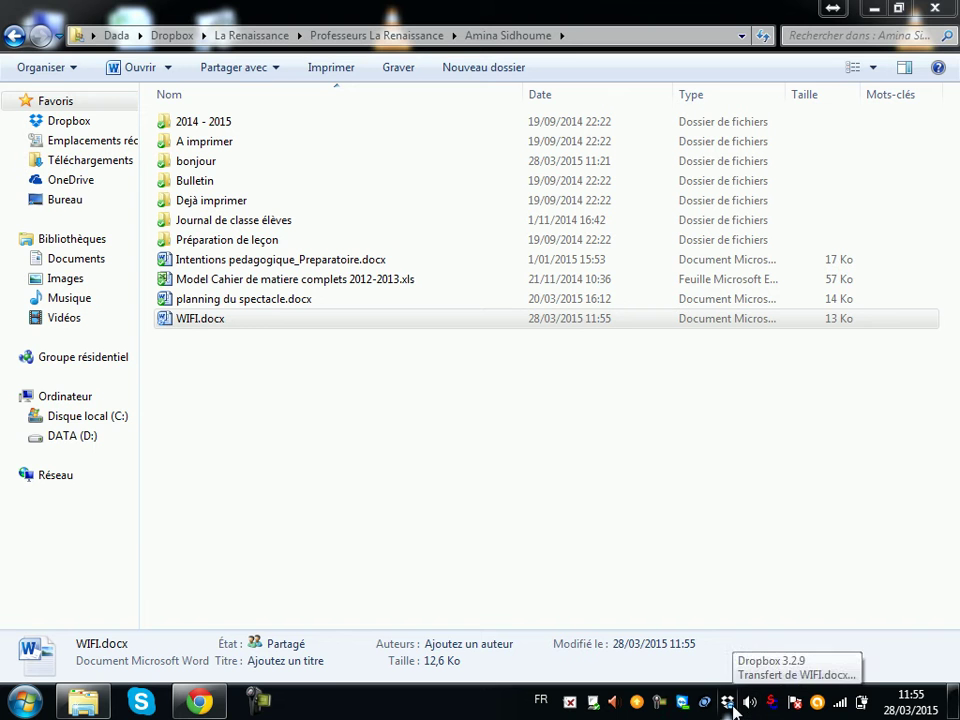
left_click(192, 703)
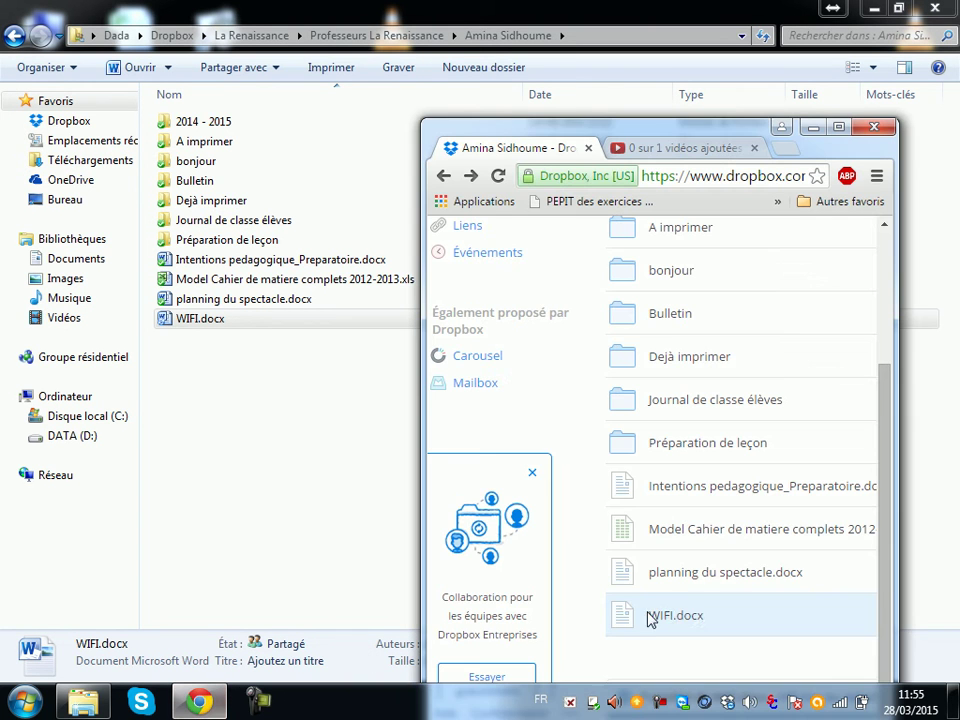
left_click(838, 127)
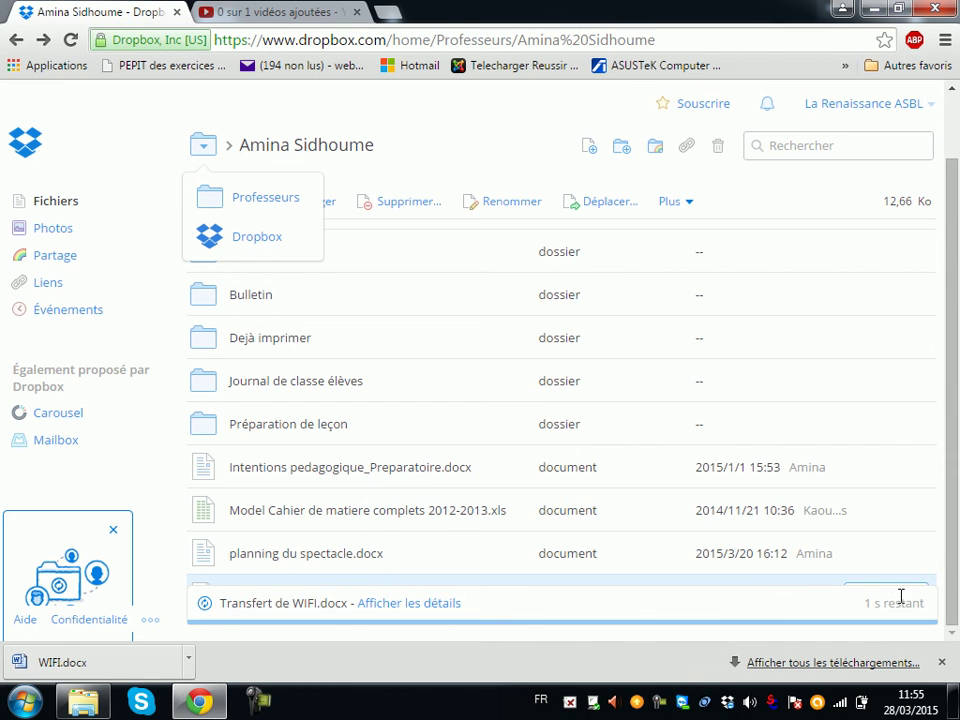